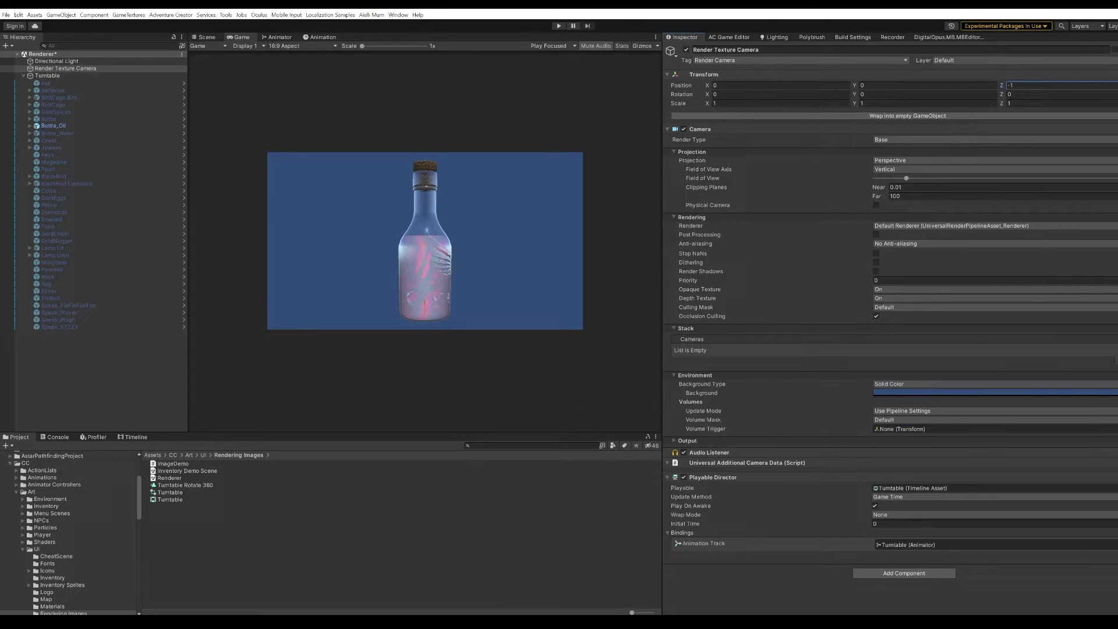
- Inspect the render camera's background colour, then open its tag list with Render Camera ticked
mouse_move(542, 622)
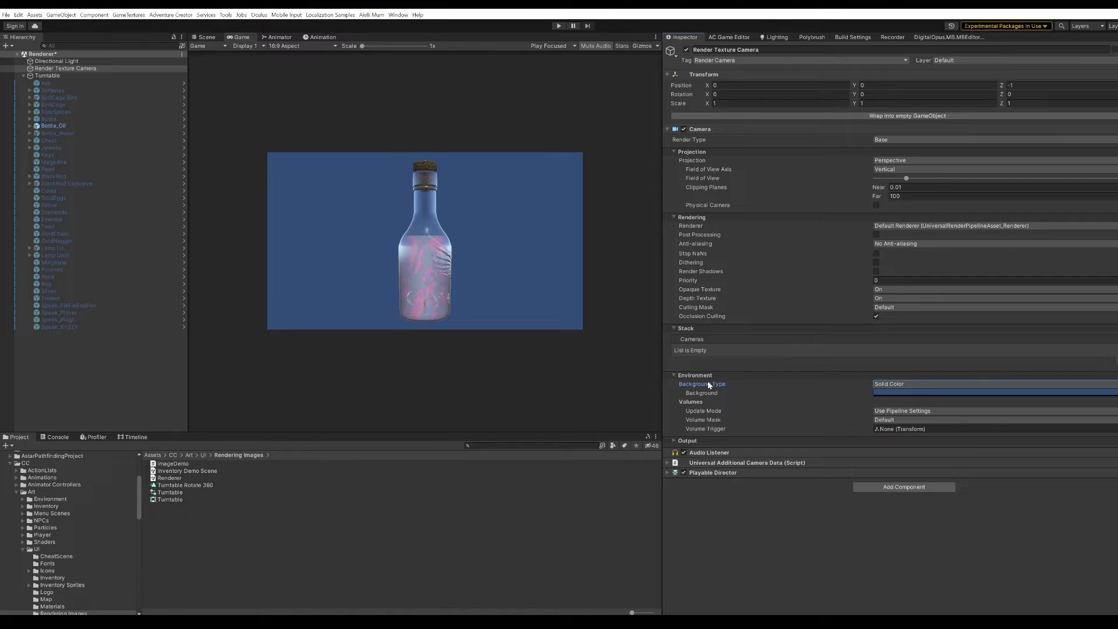
left_click(898, 394)
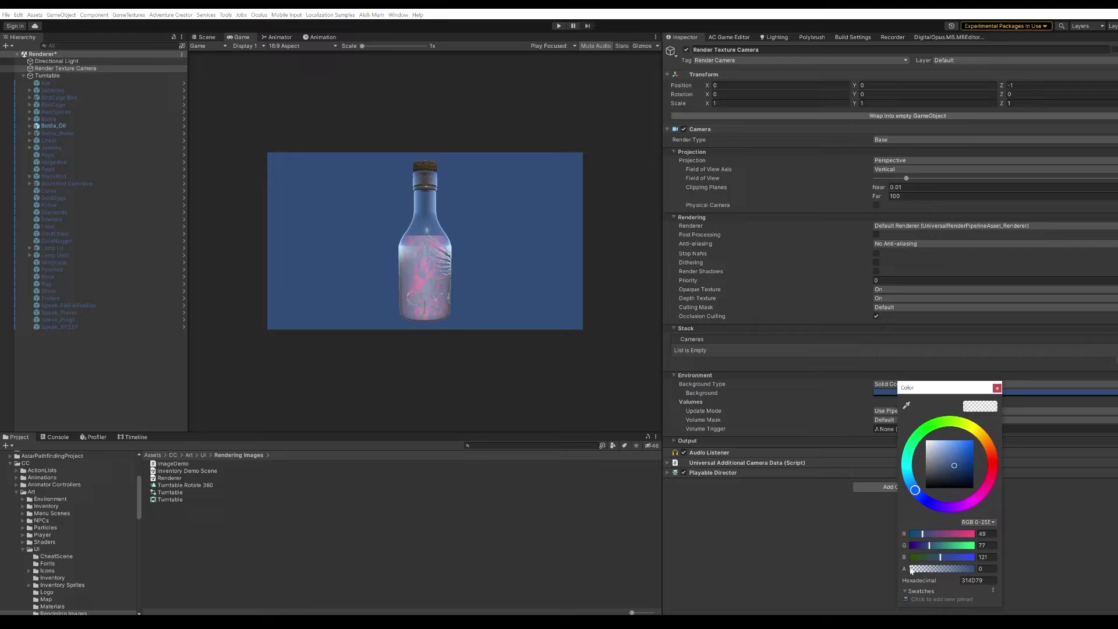
left_click(997, 388)
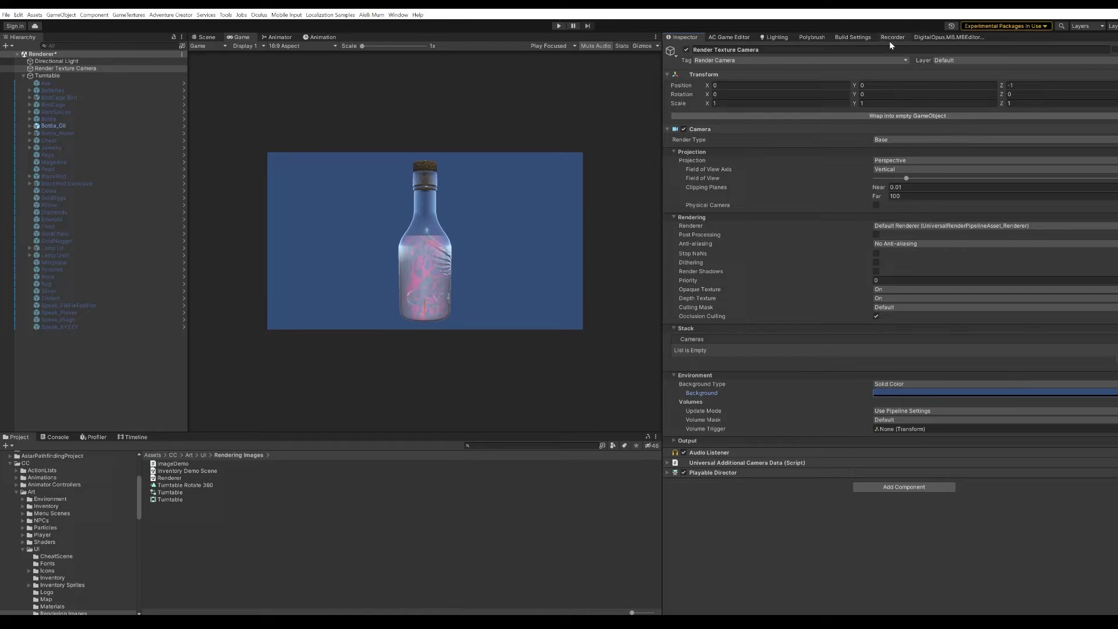
left_click(841, 61)
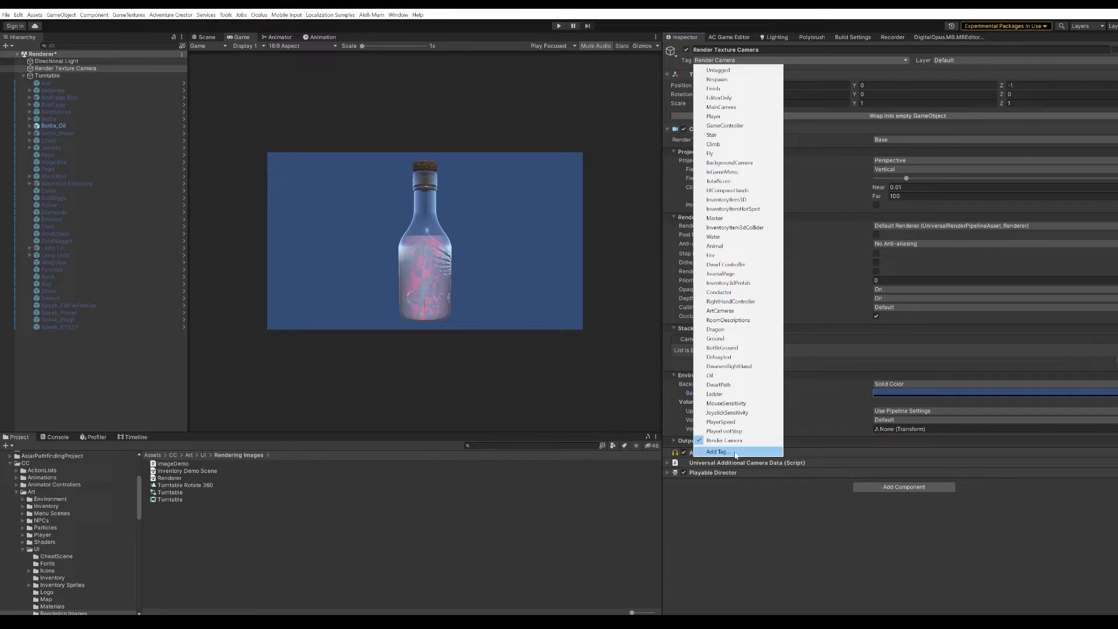
- Show the Turntable timeline and scrub through the bottle's rotation
left_click(765, 511)
left_click(135, 437)
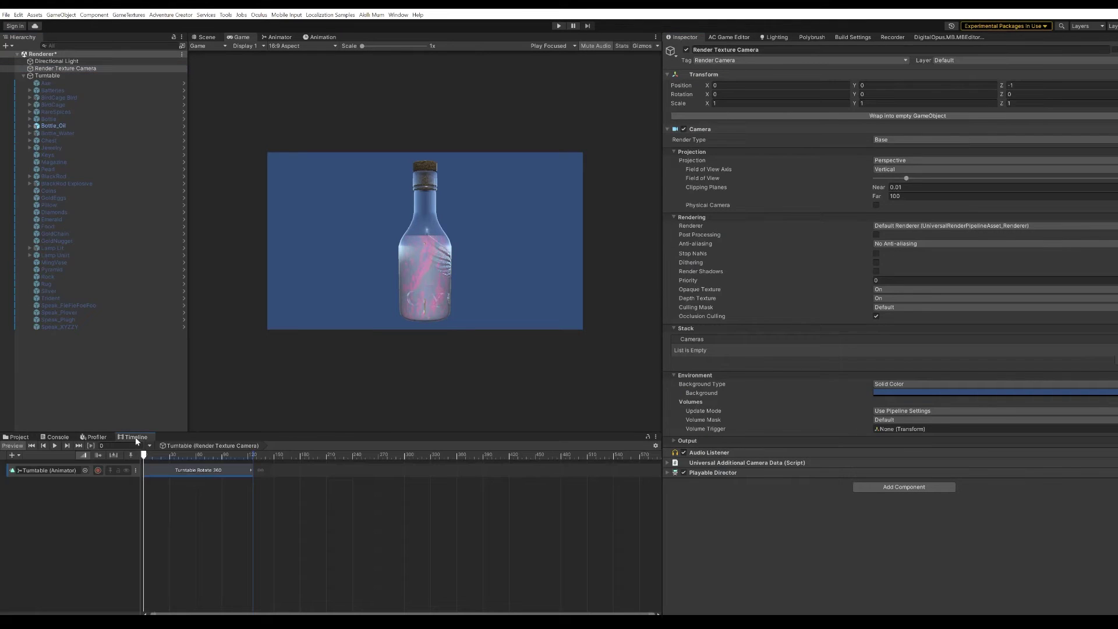
left_click(179, 455)
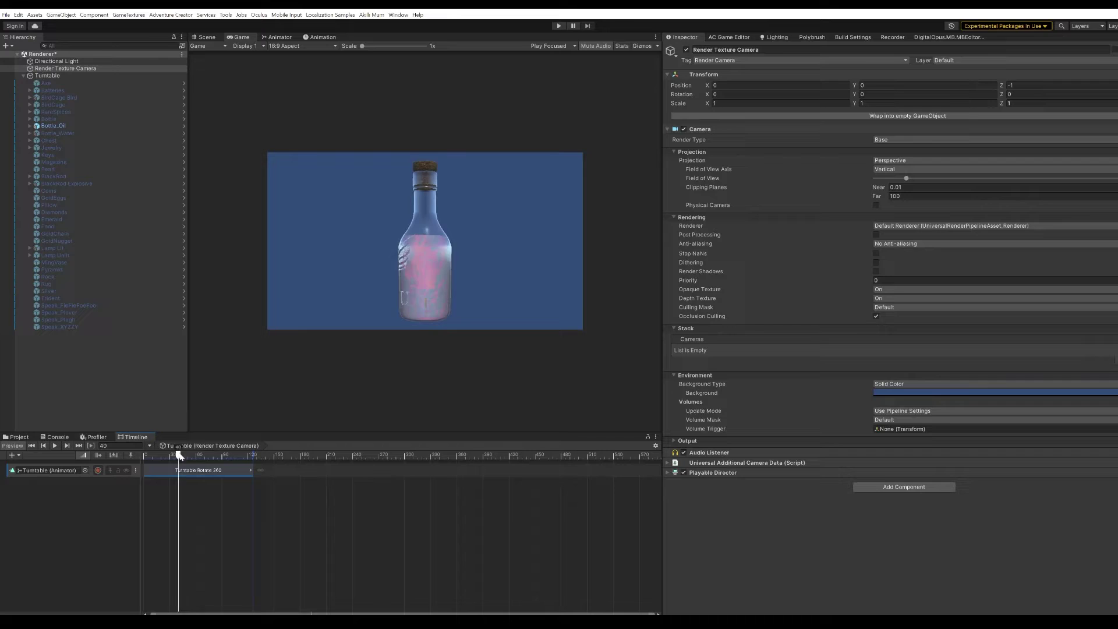
left_click_drag(179, 455, 117, 439)
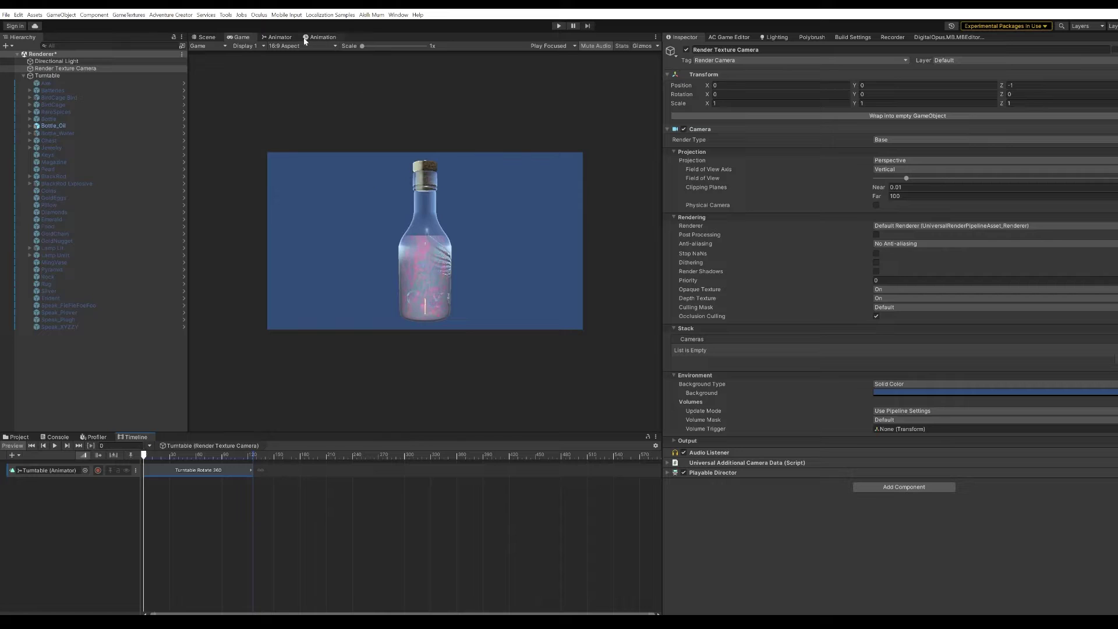
- Set the Game view to 1024x1024 recording resolution and return the playhead to frame 0
left_click(326, 46)
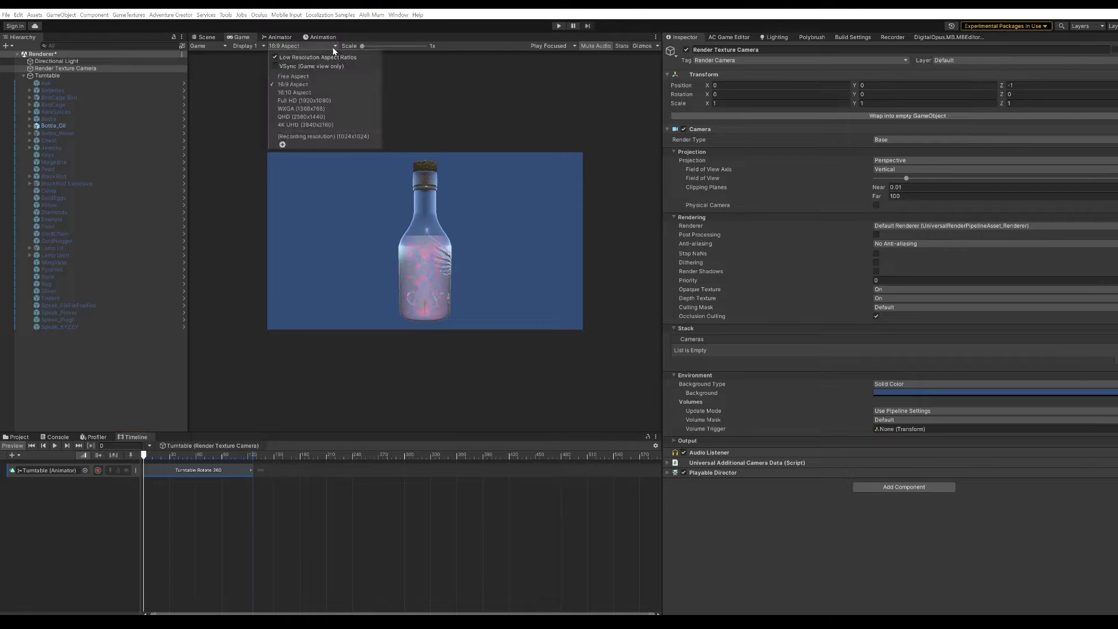
left_click(348, 137)
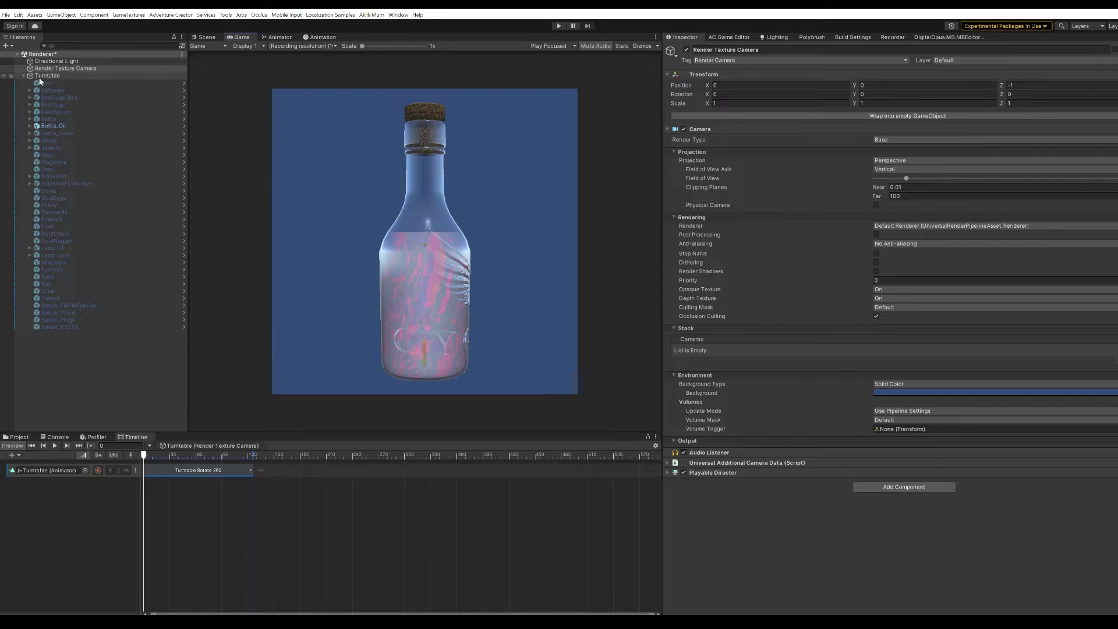
left_click_drag(161, 454, 228, 461)
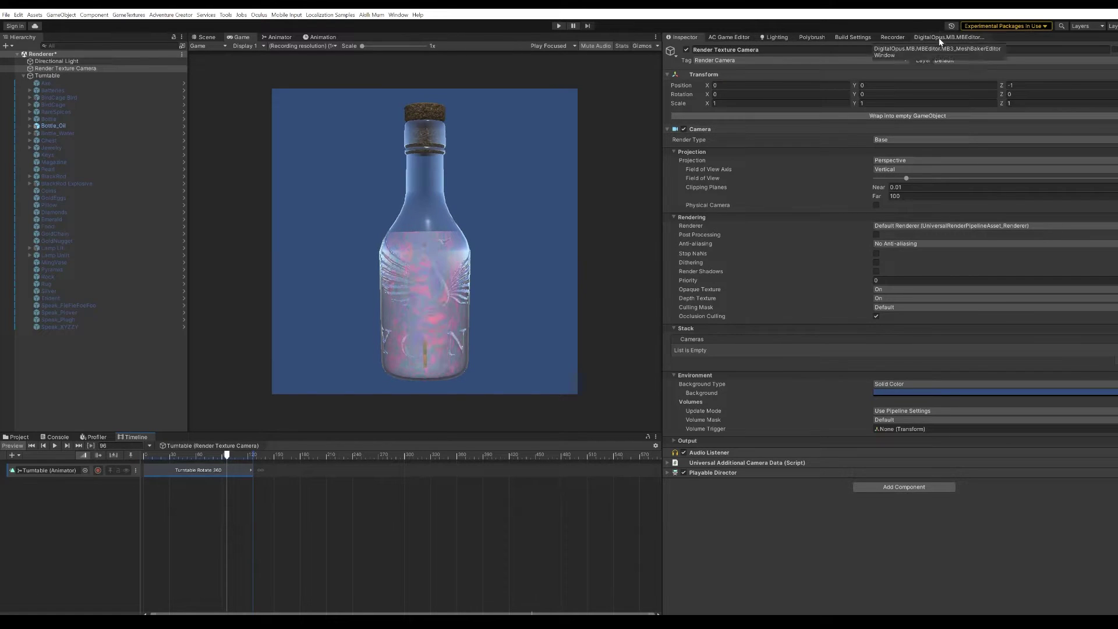
- Open the Recorder settings and keep the existing Image Sequence recorder without adding another
left_click(891, 36)
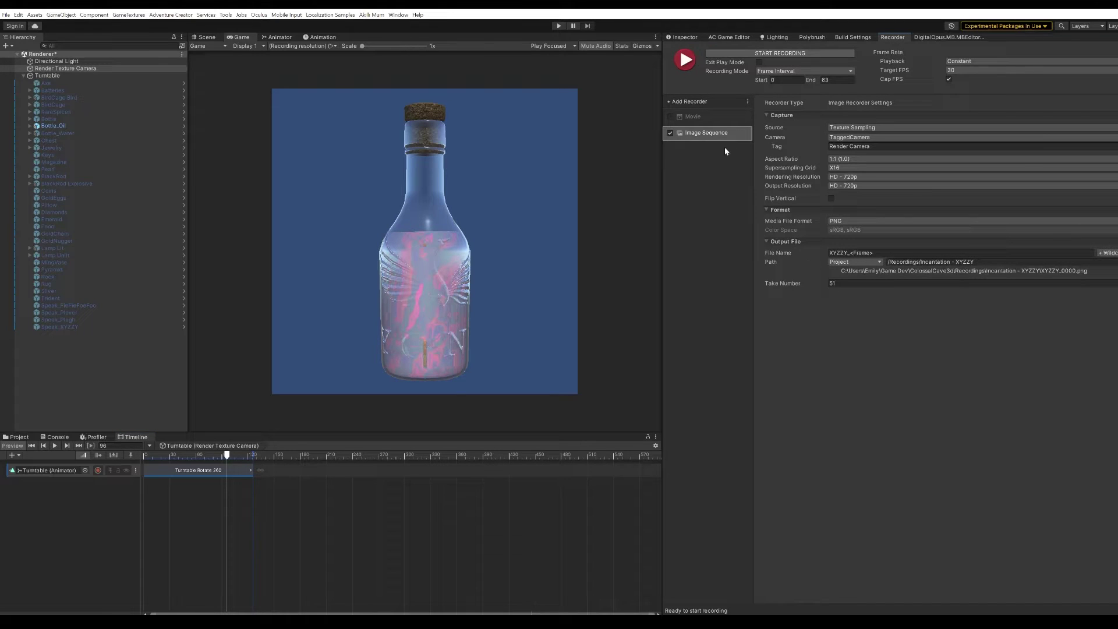
left_click(696, 100)
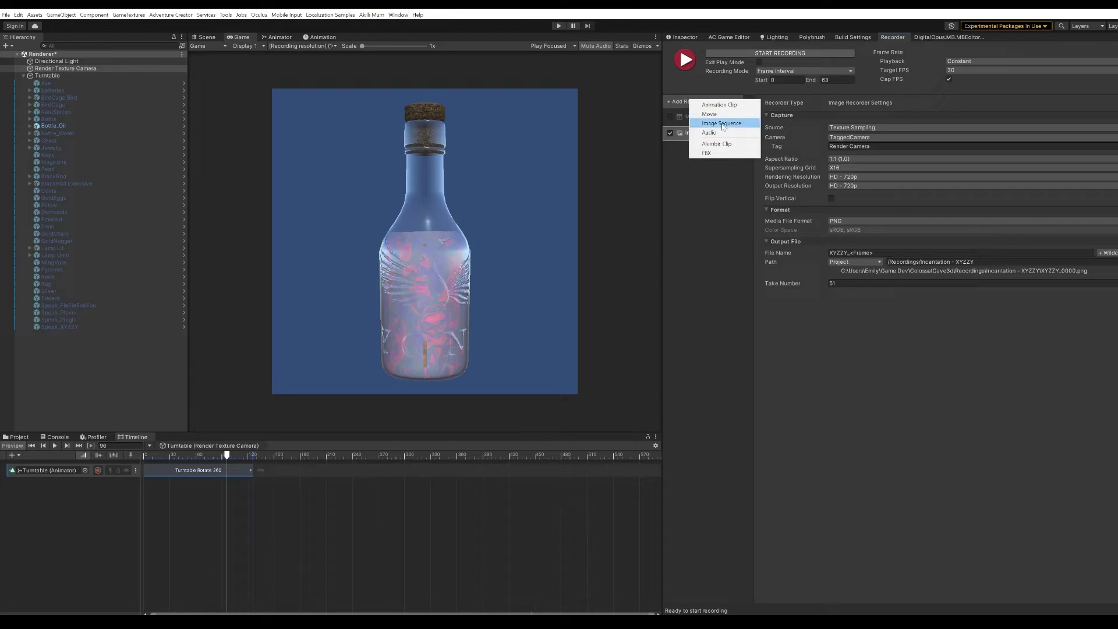
left_click(688, 201)
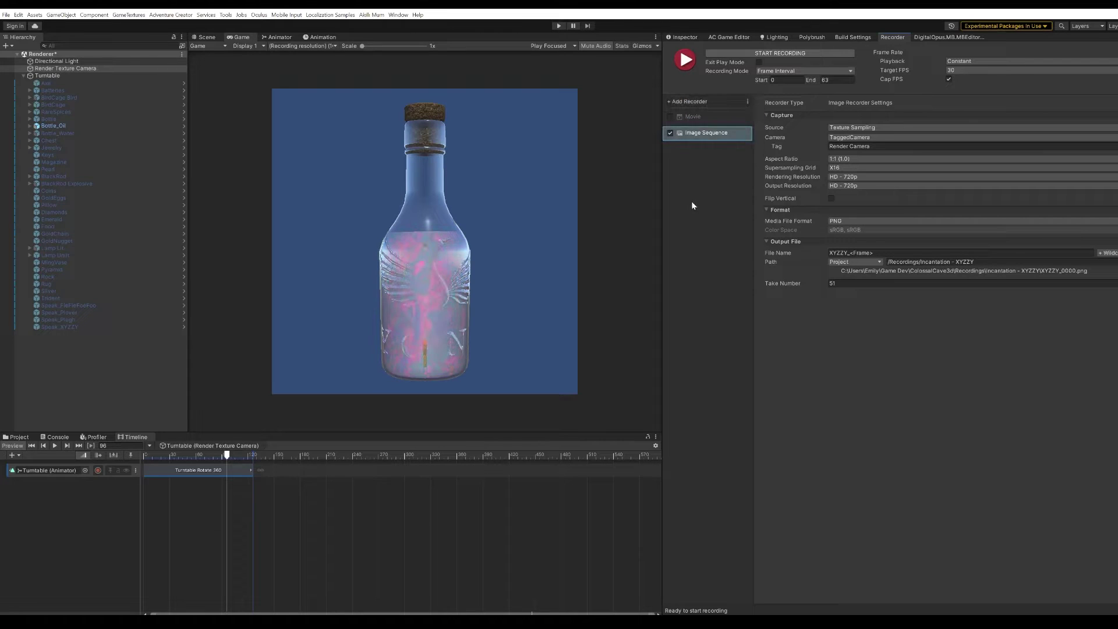
left_click(856, 223)
left_click(856, 249)
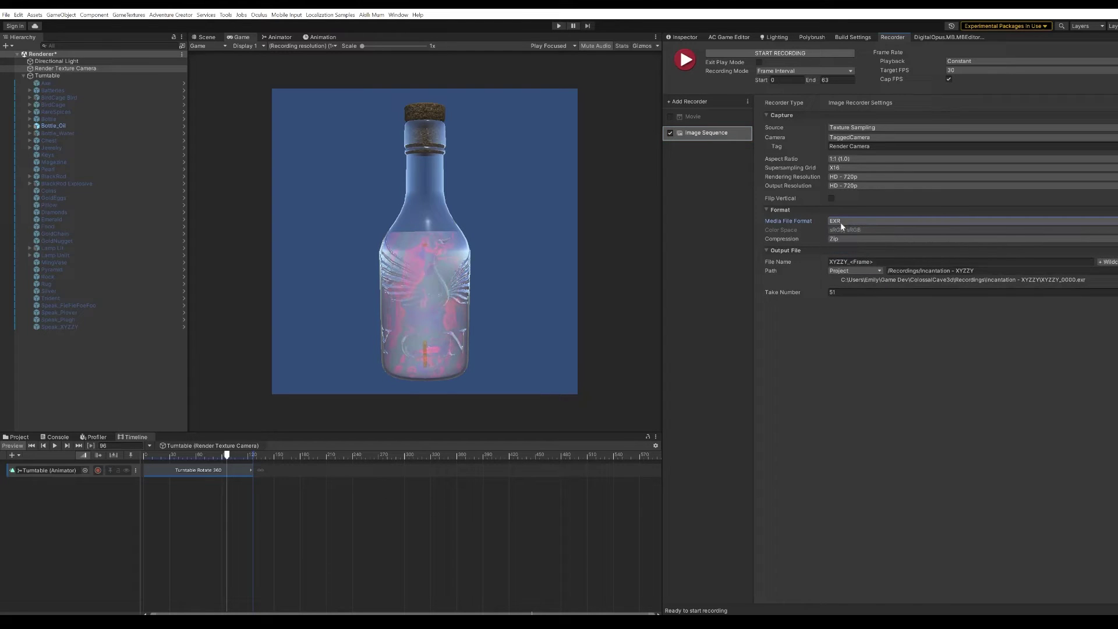
left_click(842, 223)
left_click(832, 229)
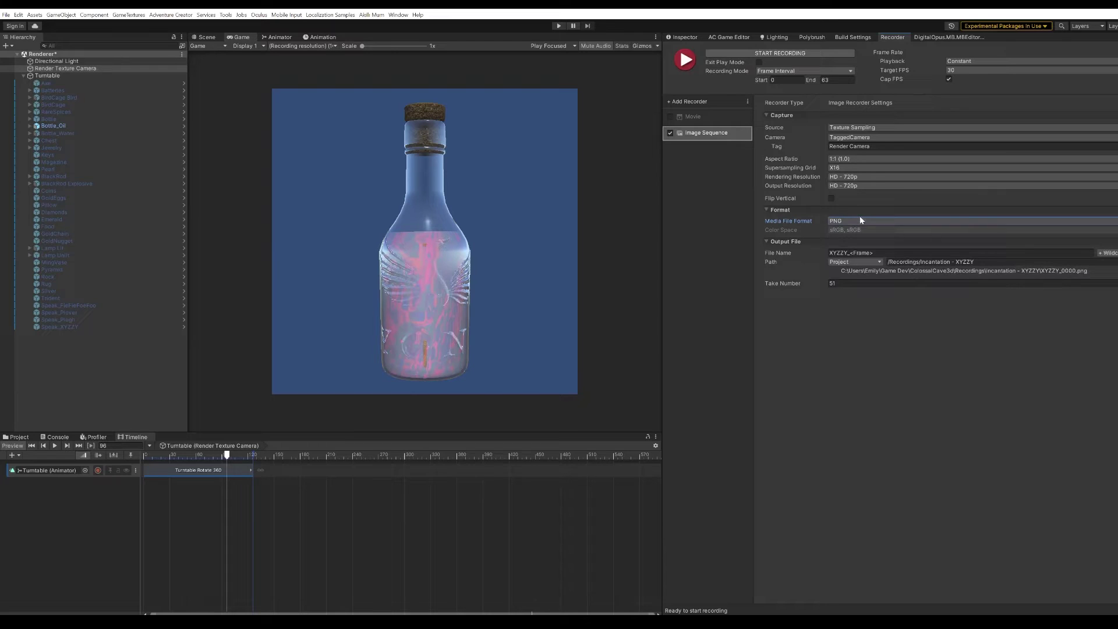
left_click(857, 128)
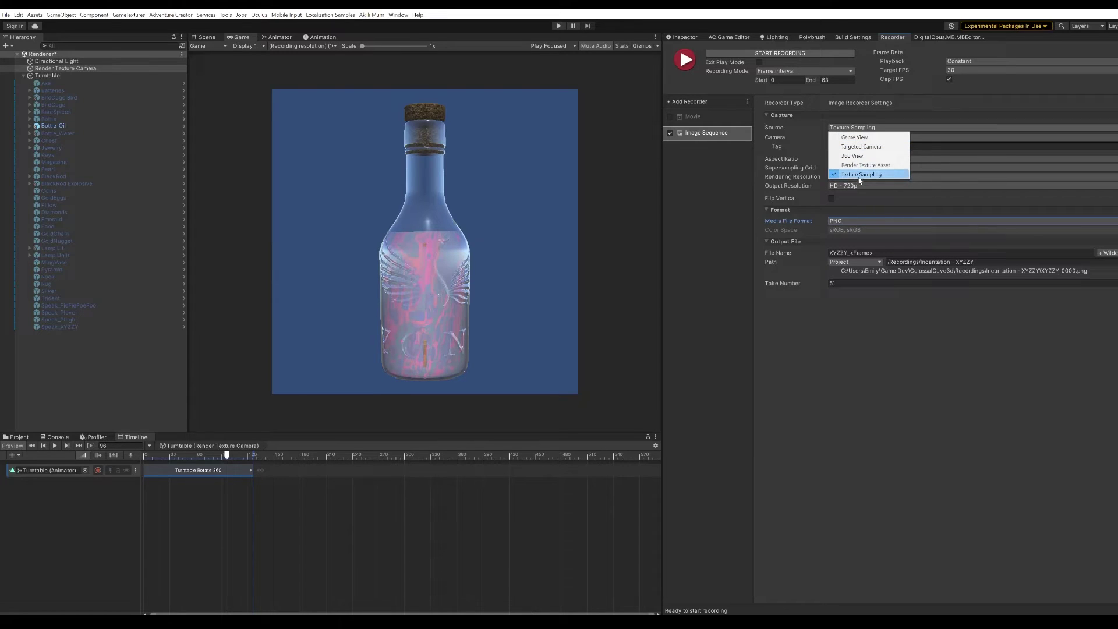
left_click(929, 329)
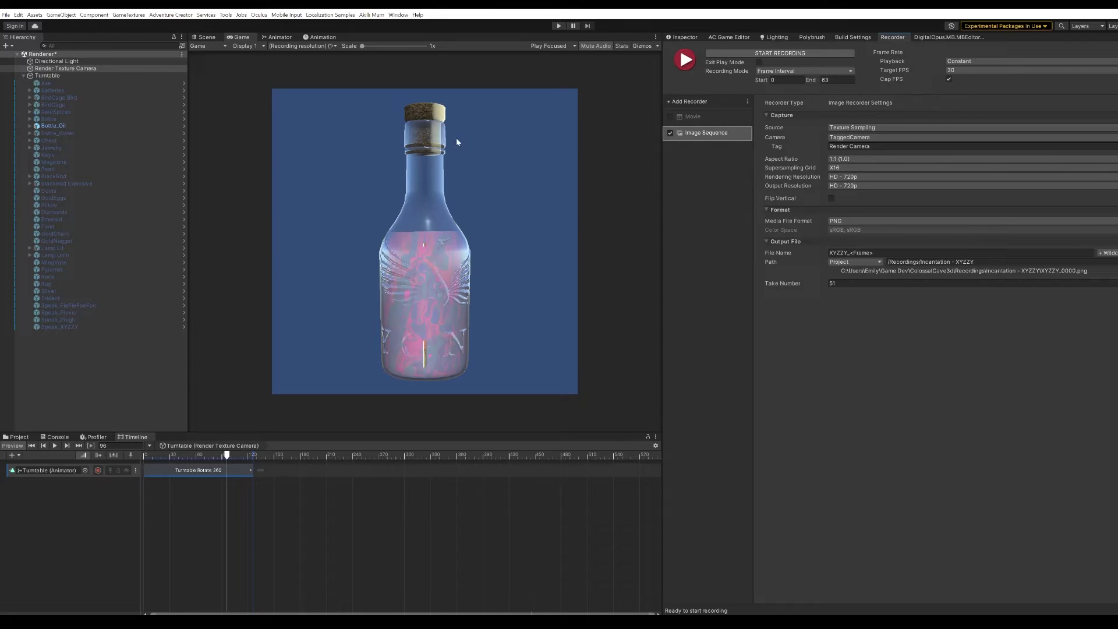
- Rename the output file to BottleOil_<Frame> and create and select a Bottle-Oil folder in Recordings
double_click(847, 256)
type("B")
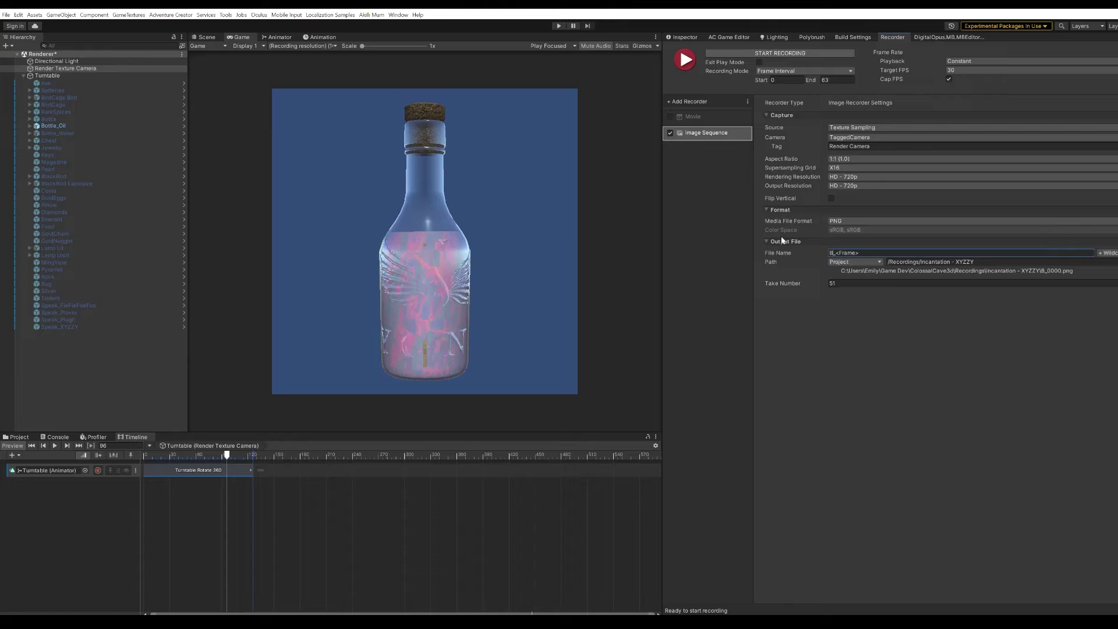
type("ottleOil")
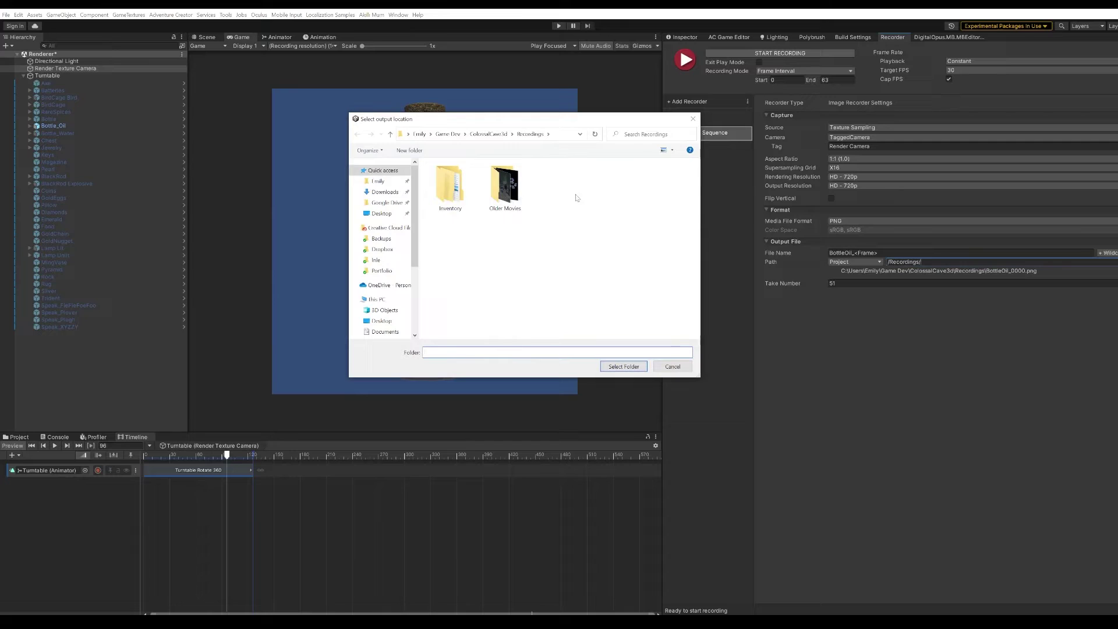
right_click(577, 199)
mouse_move(524, 299)
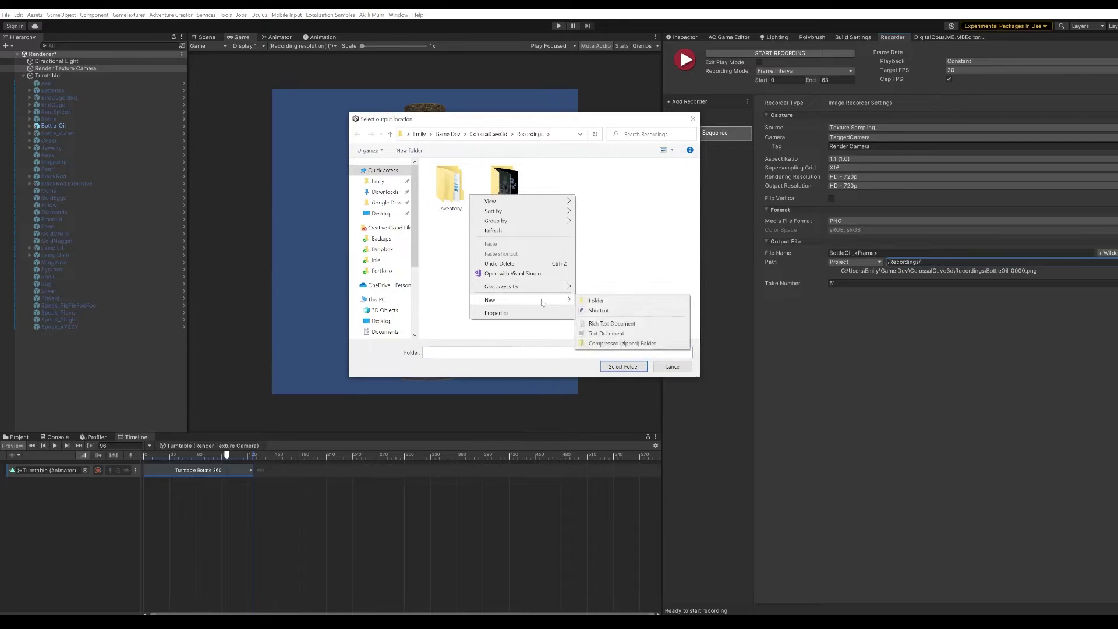
left_click(609, 301)
type("Bottle")
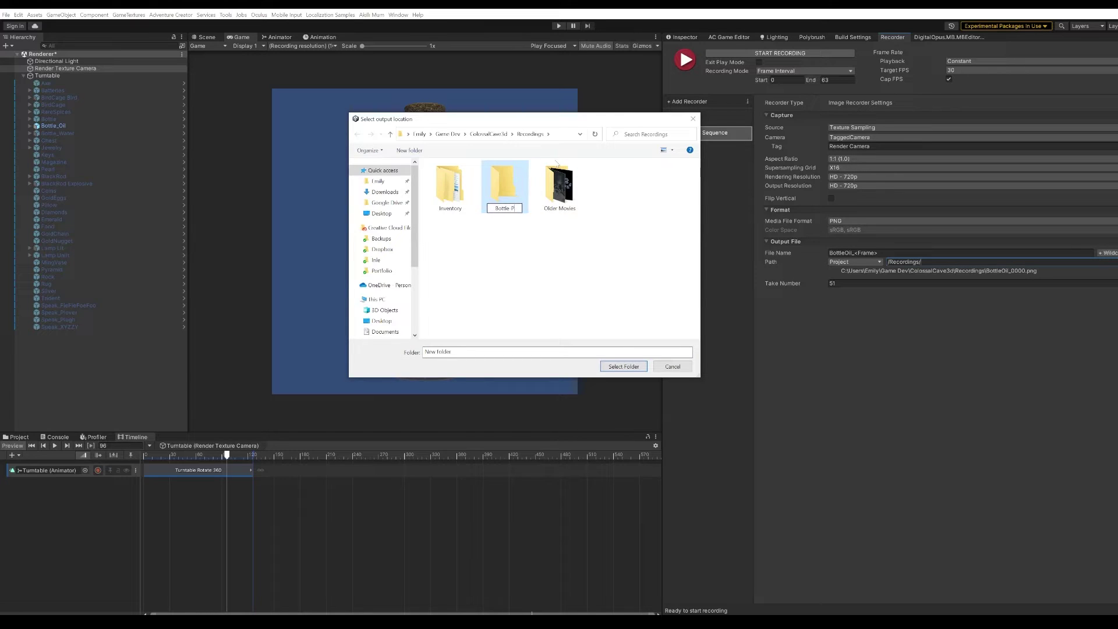
type(" Oil")
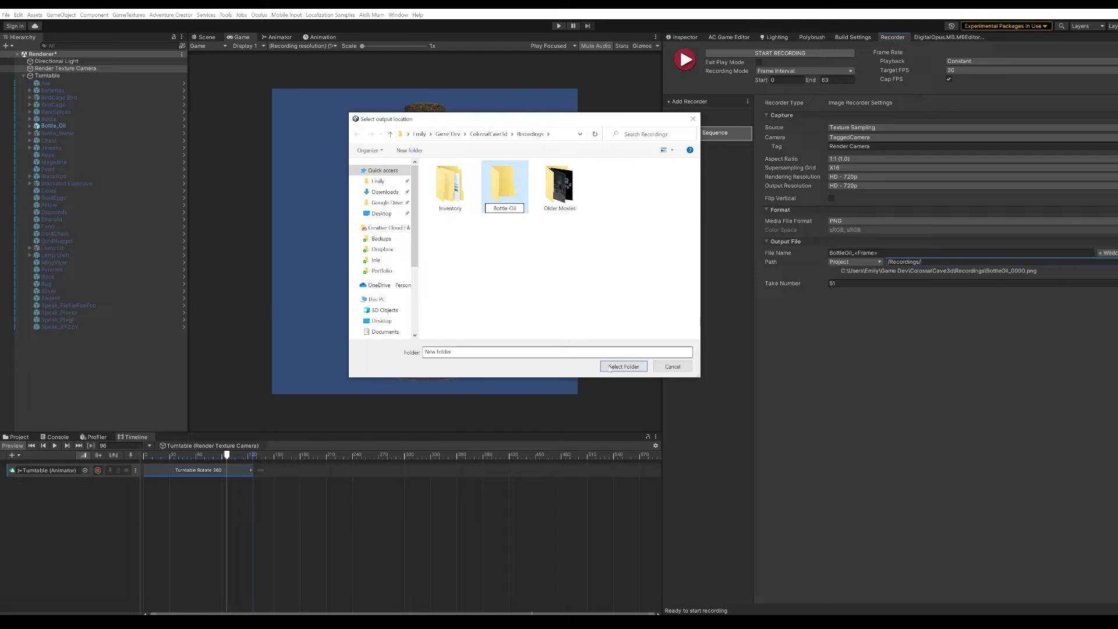
key("Return")
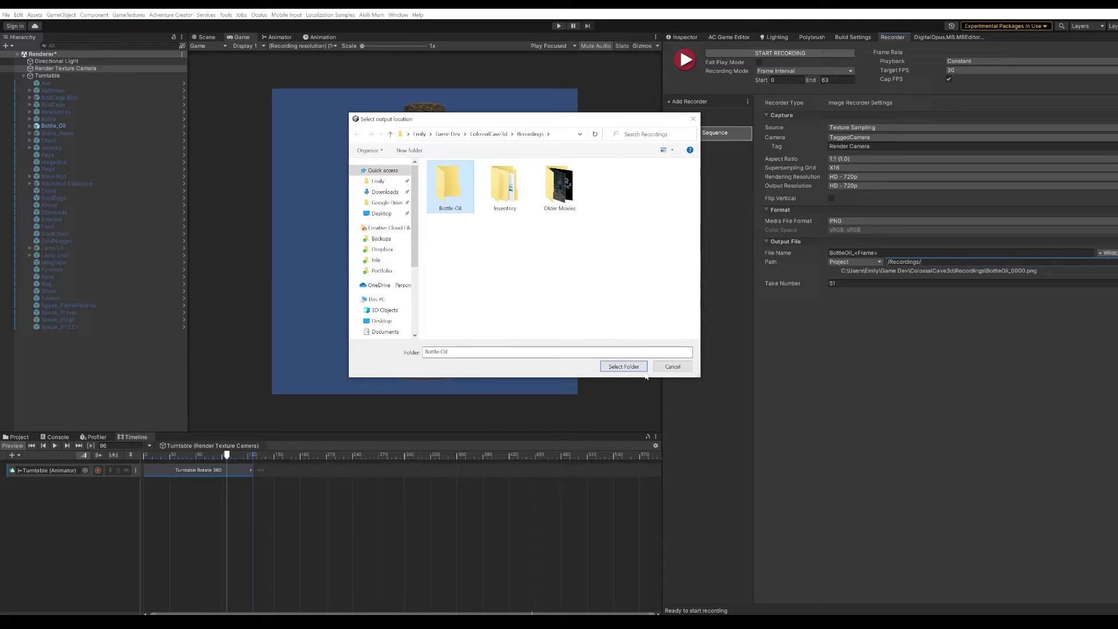
double_click(453, 193)
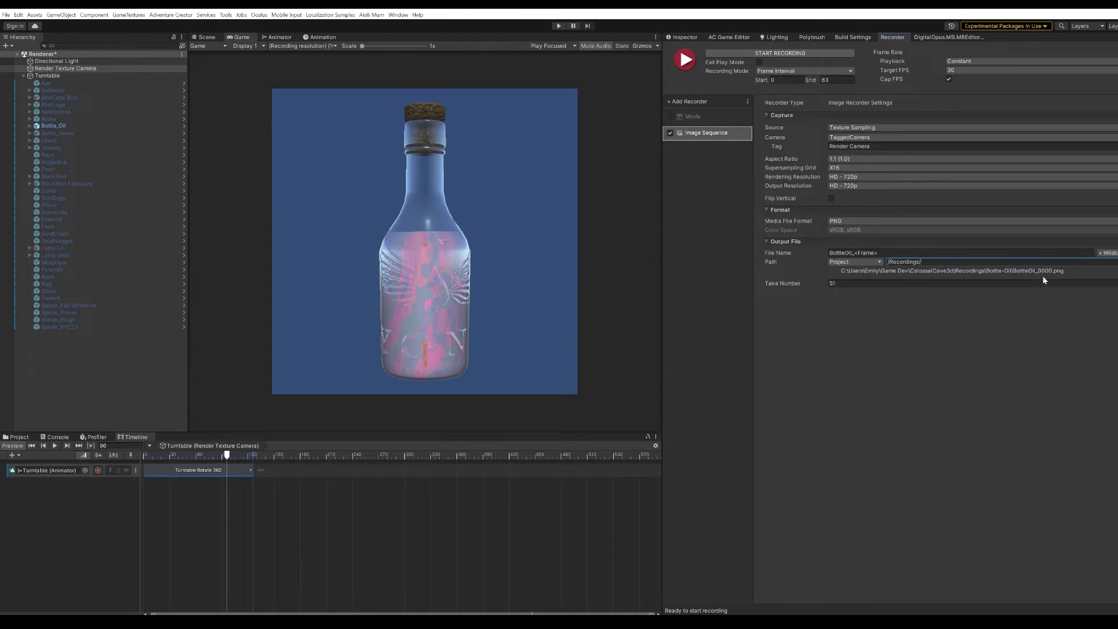
- Keep Recording Mode on Frame Interval with Start frame 0 and End frame 63
left_click(1108, 253)
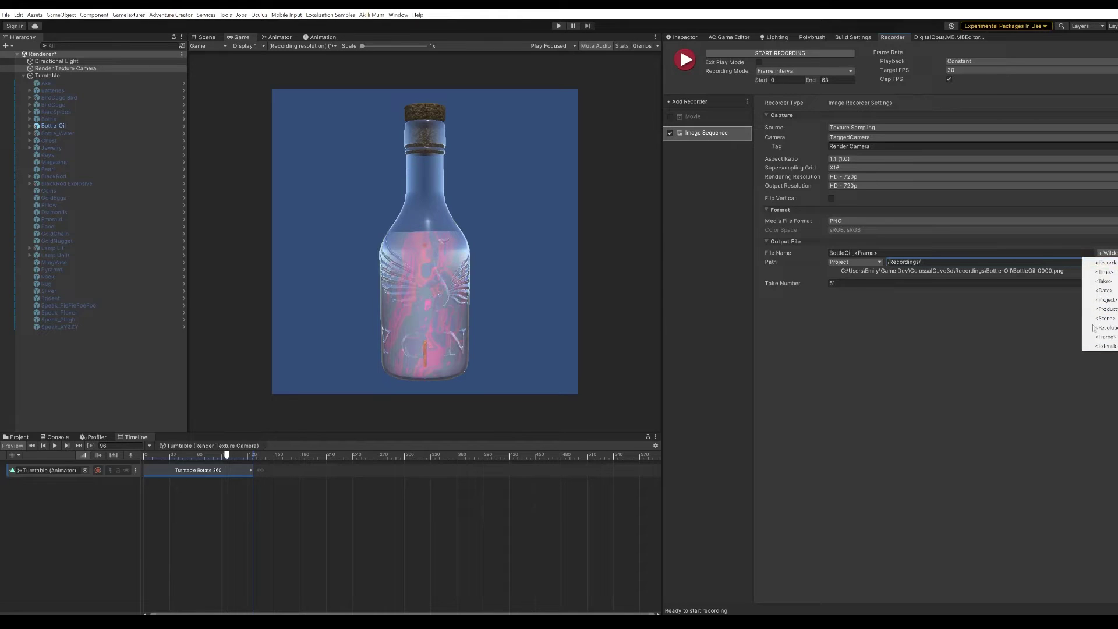
left_click(903, 324)
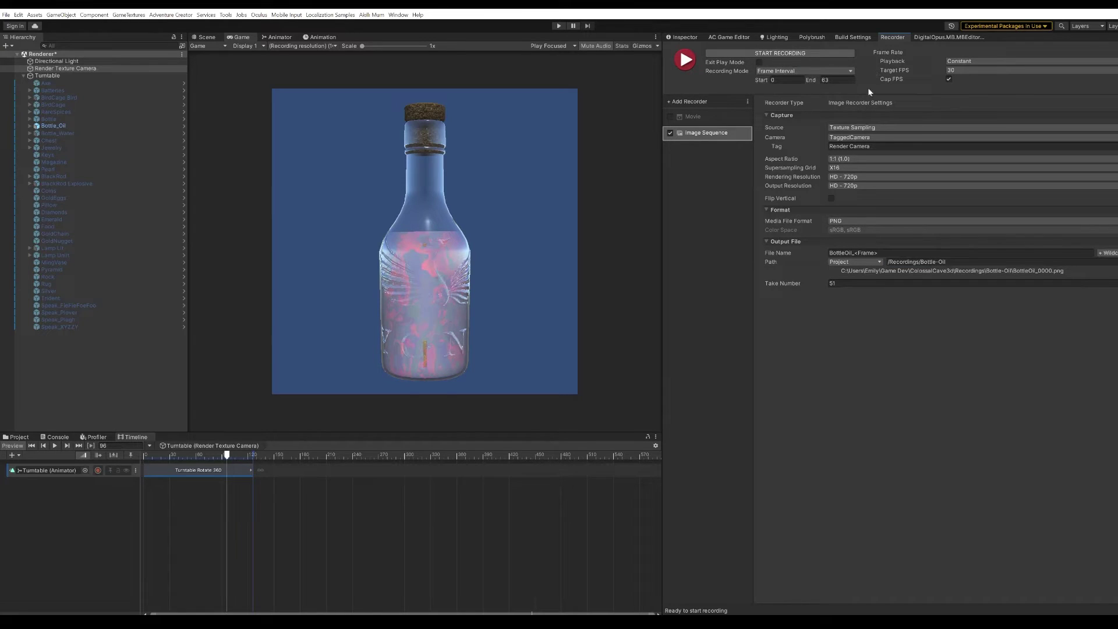
left_click(782, 80)
left_click(773, 72)
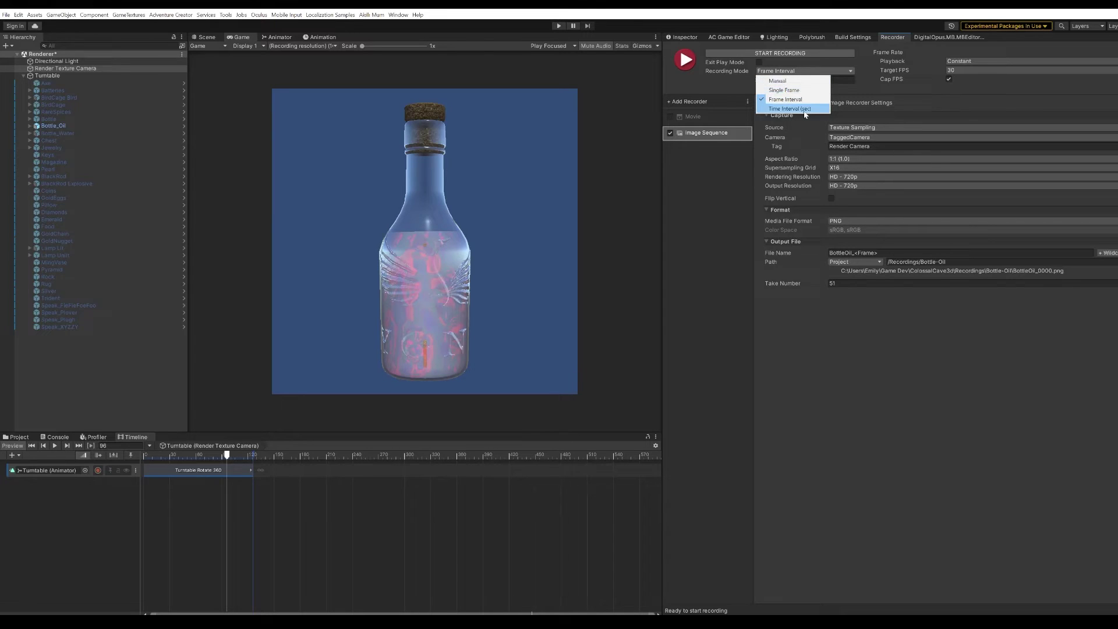
left_click(902, 94)
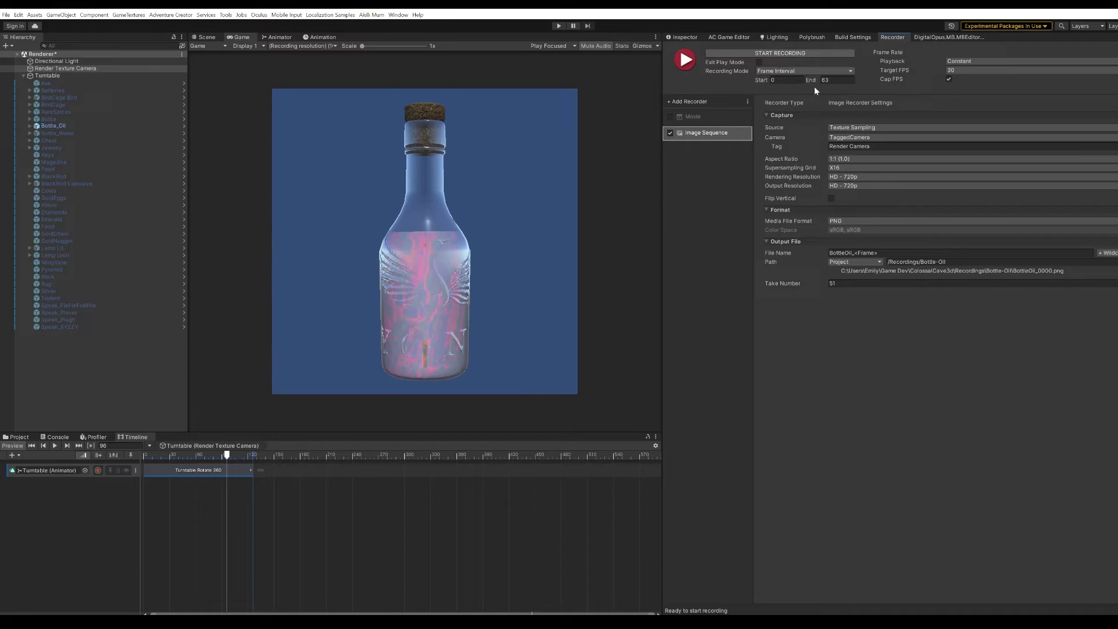
left_click(835, 81)
- Record the 64 turntable frames and open the Bottle-Oil output folder
left_click(792, 53)
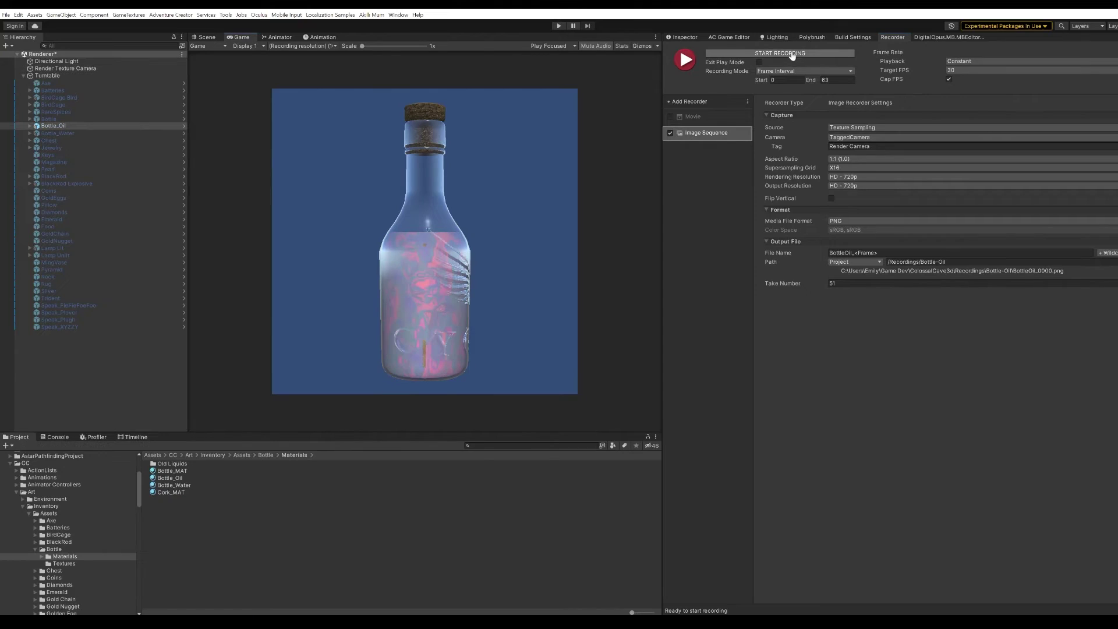
left_click(795, 55)
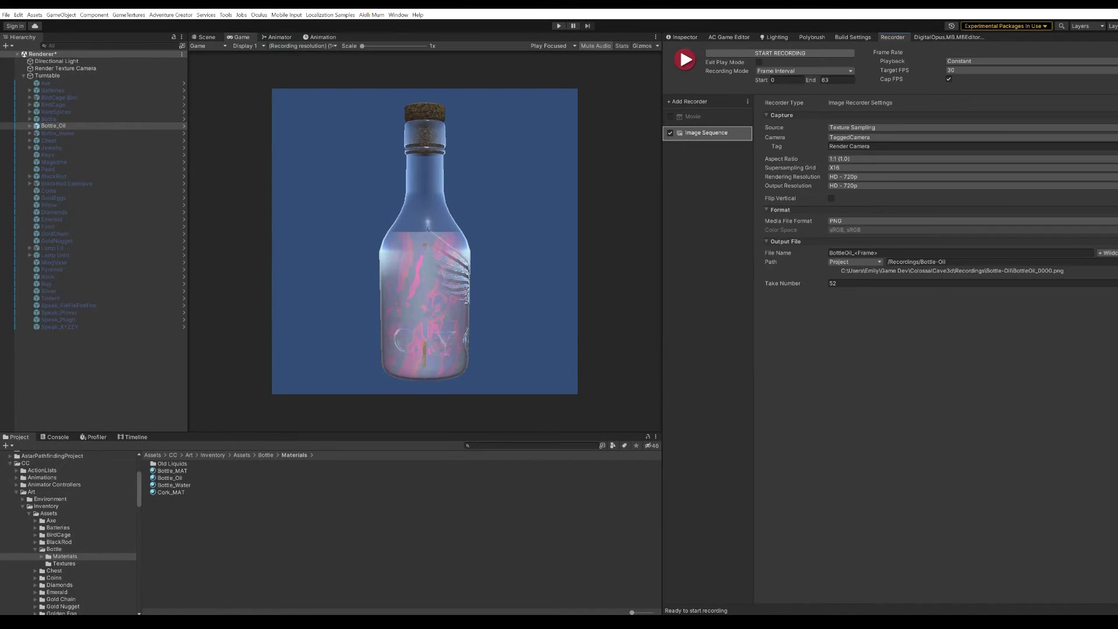
left_click(1109, 261)
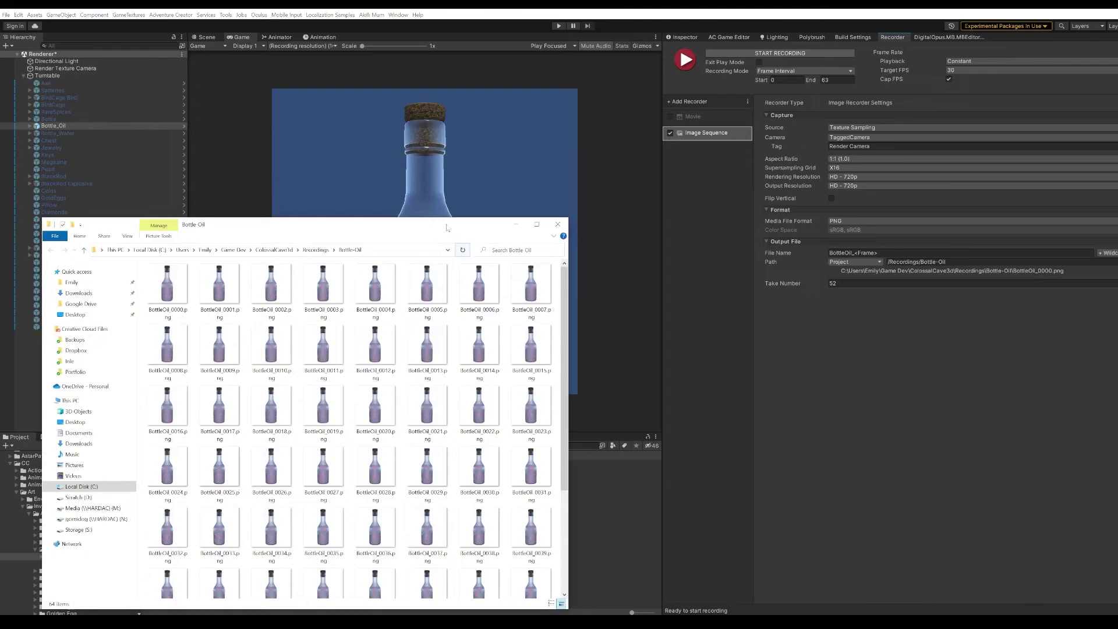
left_click_drag(447, 227, 705, 102)
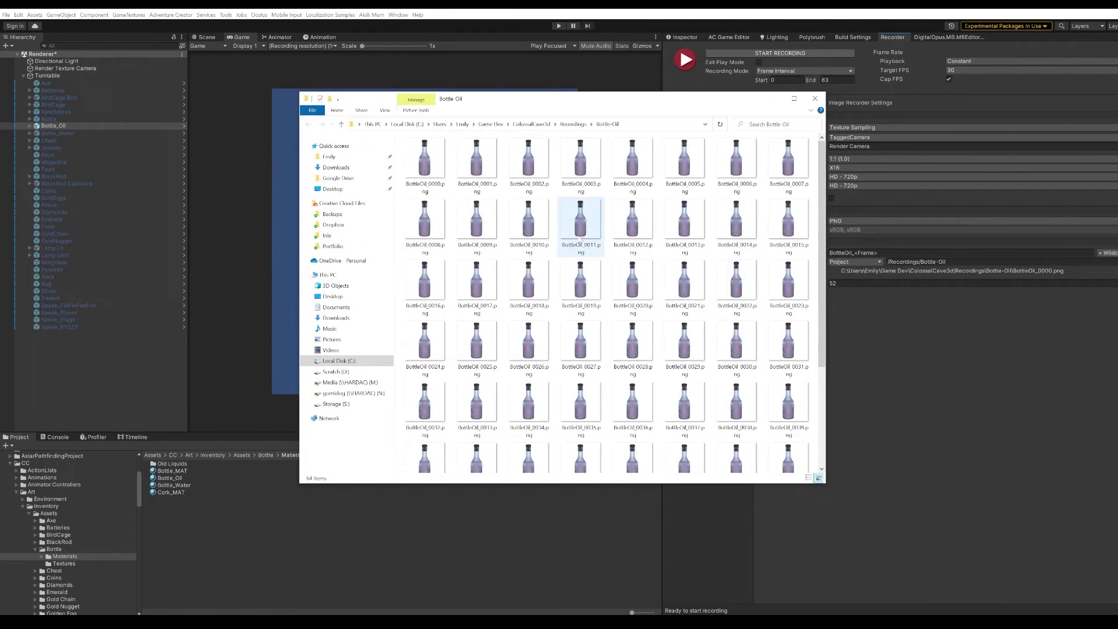
double_click(424, 157)
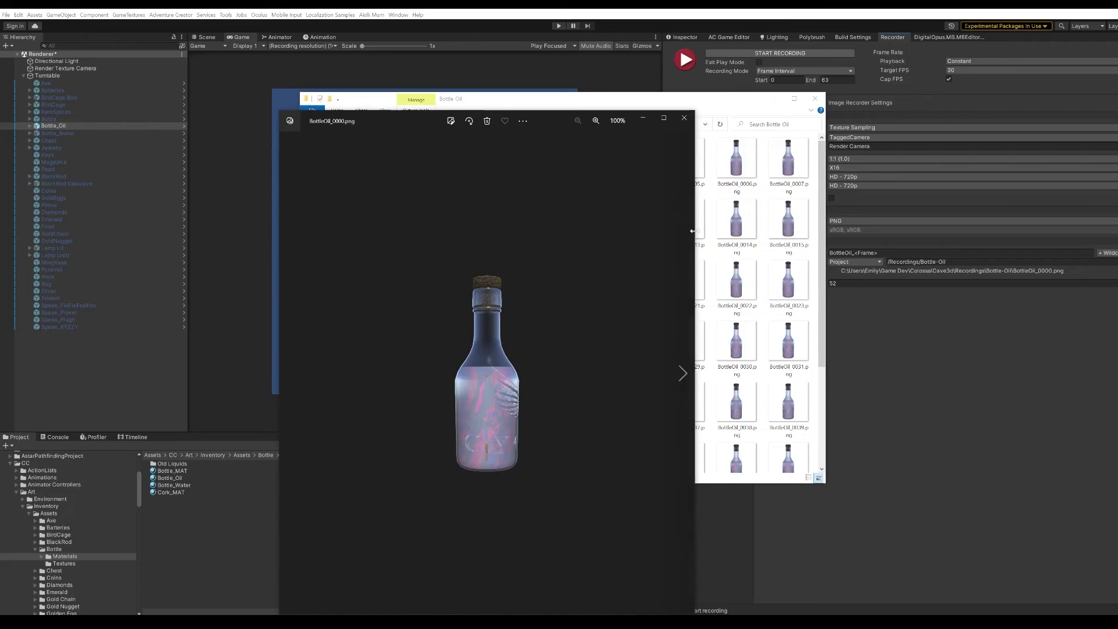
left_click(682, 373)
left_click(682, 373)
left_click(682, 373)
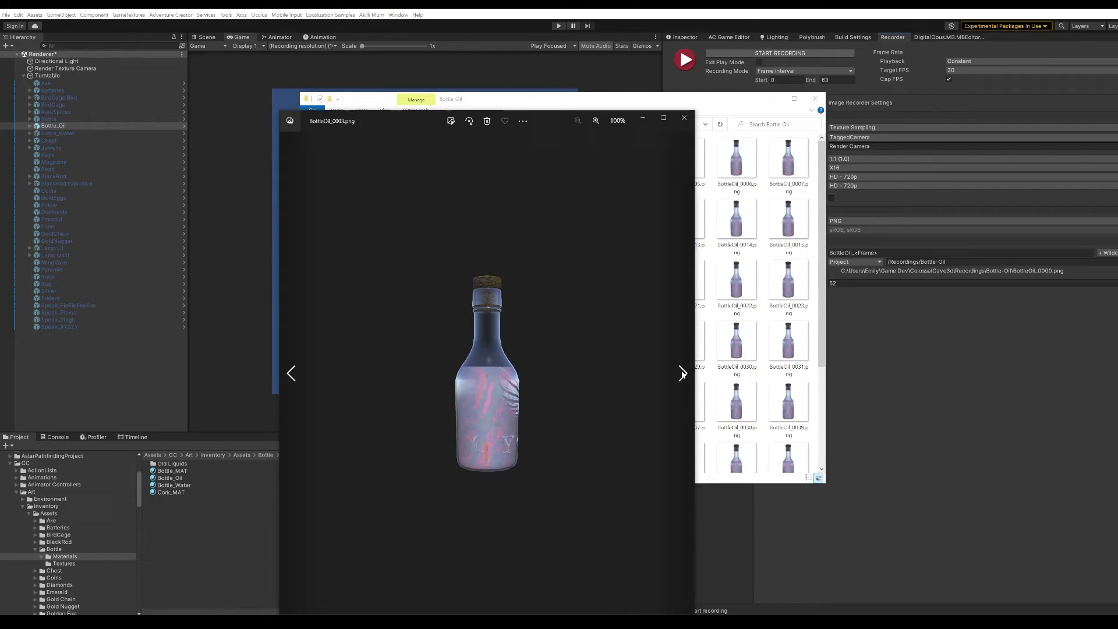
left_click(682, 373)
left_click(682, 373)
left_click(682, 373)
left_click(682, 373)
left_click(682, 373)
left_click(682, 373)
left_click(682, 373)
left_click(682, 374)
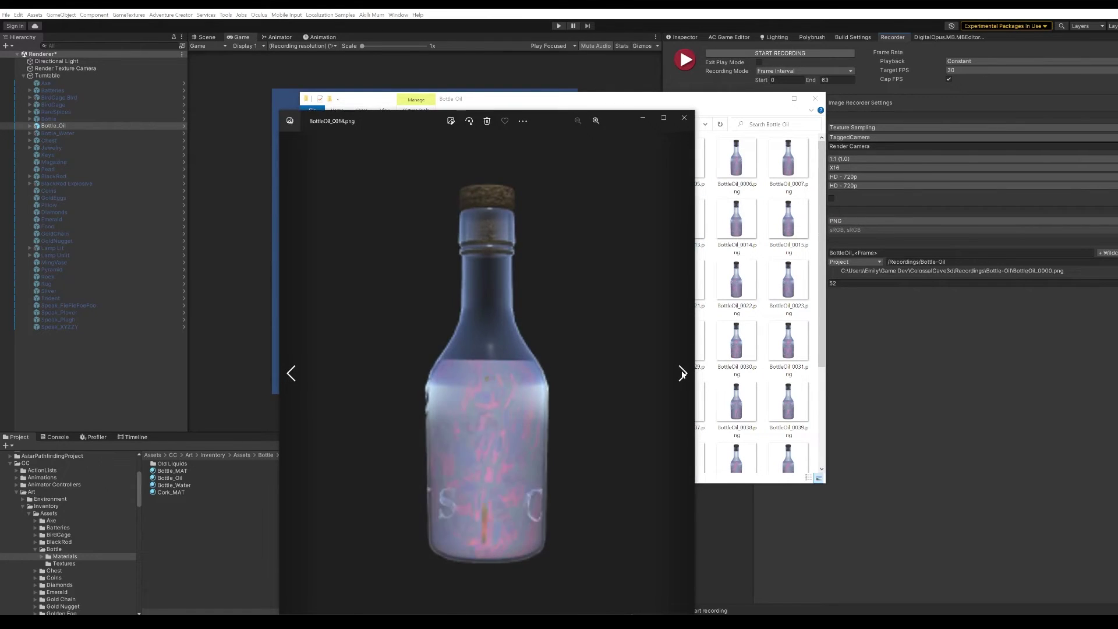
left_click(682, 373)
left_click(683, 373)
left_click(682, 373)
left_click(683, 373)
left_click(682, 374)
left_click(682, 374)
left_click(682, 373)
left_click(682, 373)
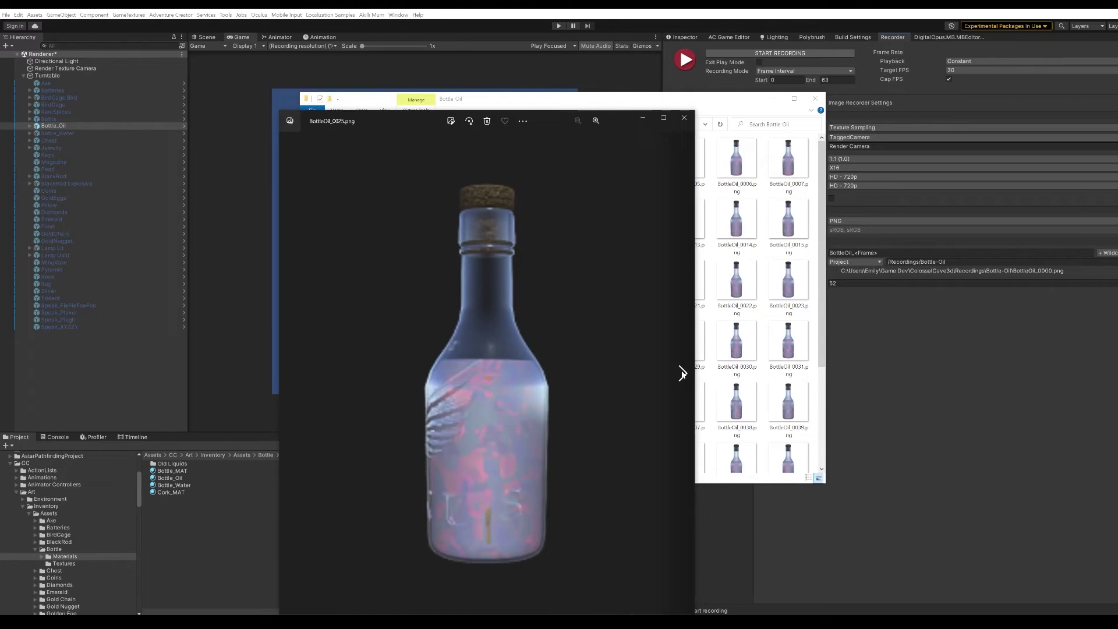
left_click(682, 373)
left_click(682, 373)
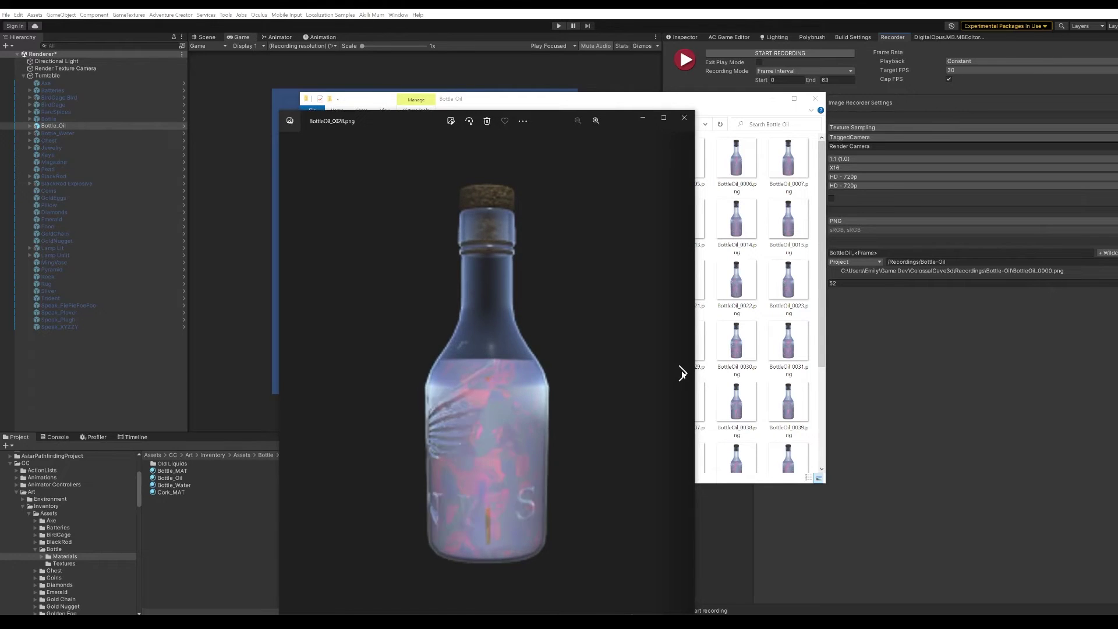
left_click(684, 118)
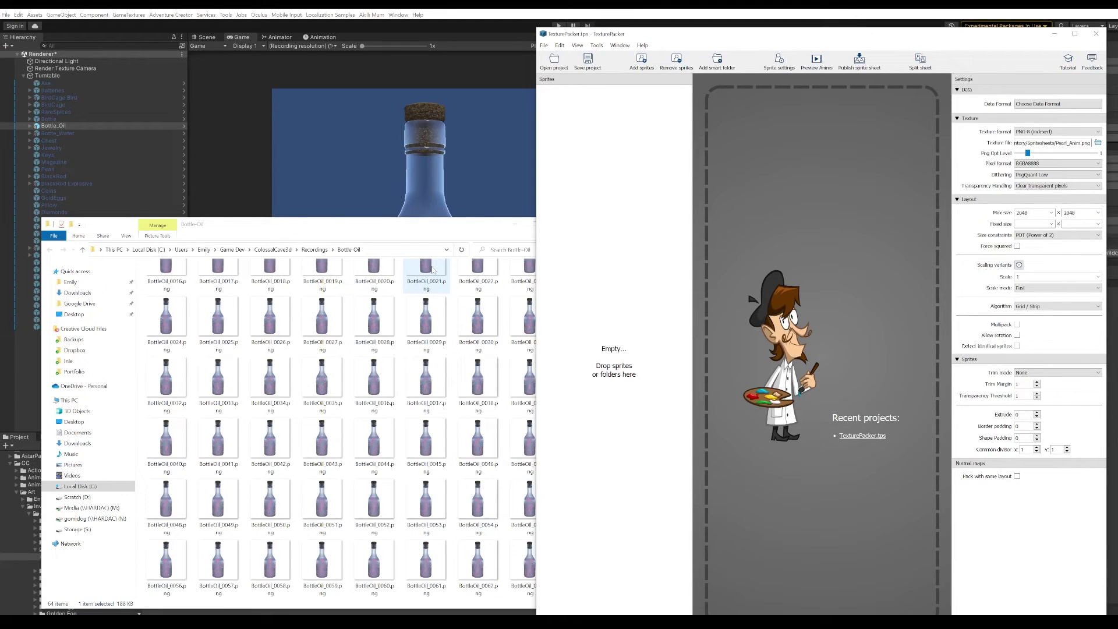
- Add the Bottle-Oil folder's 64 frames to TexturePacker and check their 8×8 grid placement
left_click(432, 270)
key("ctrl+a")
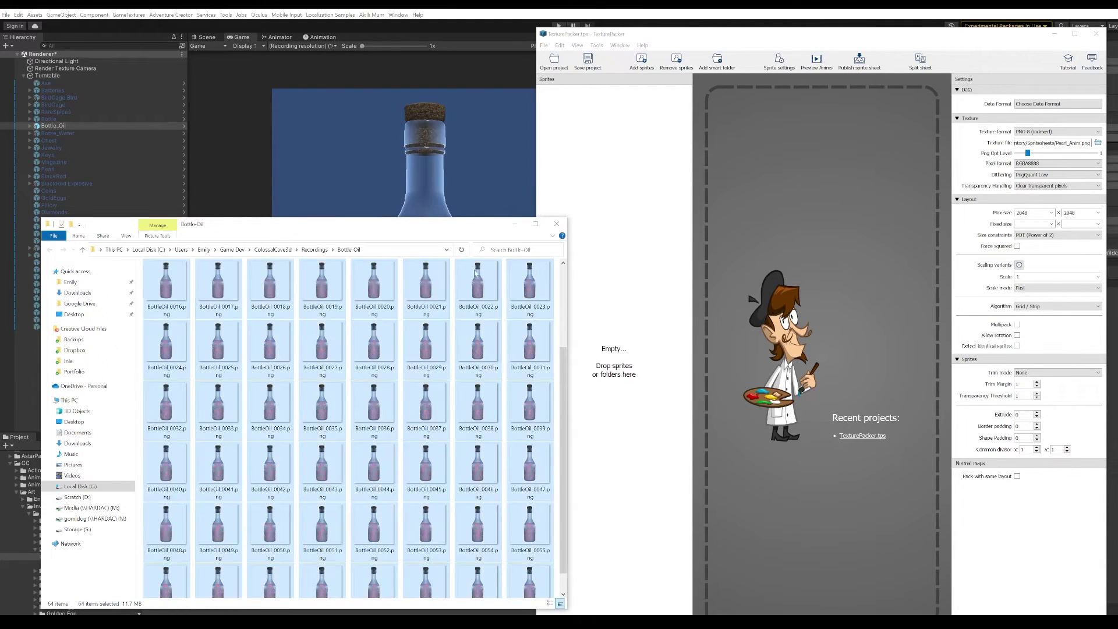
left_click(314, 249)
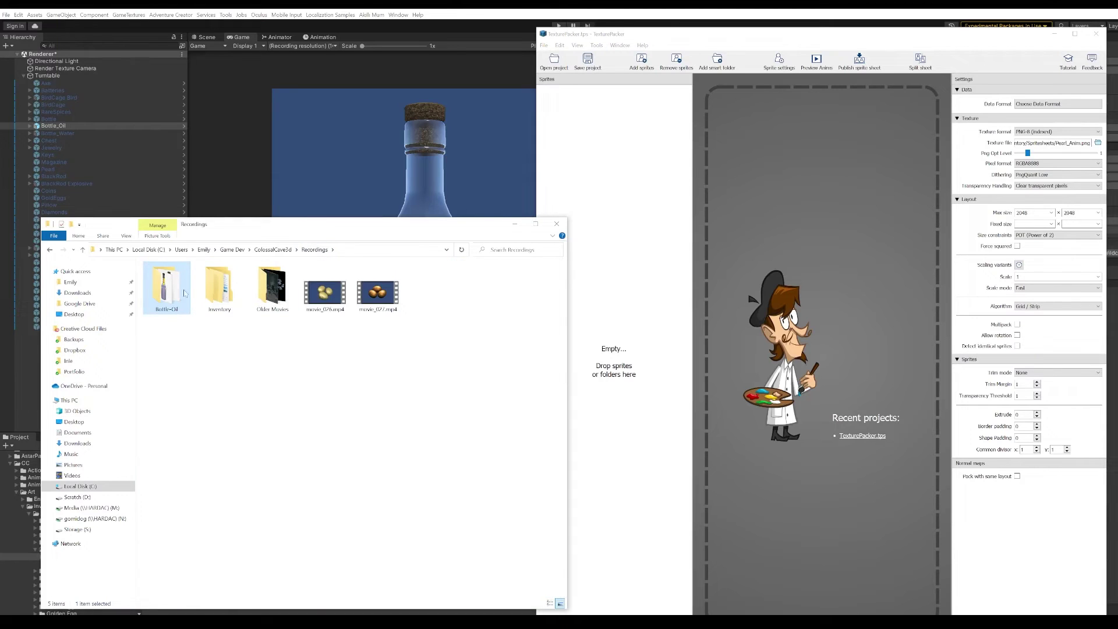
left_click_drag(184, 293, 626, 155)
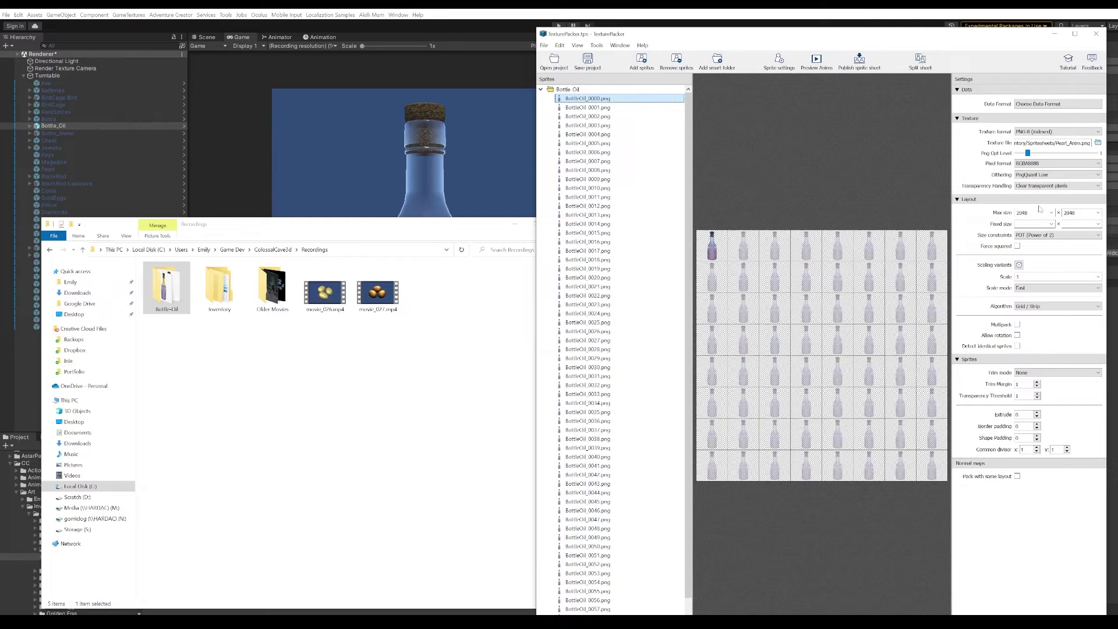
left_click(751, 247)
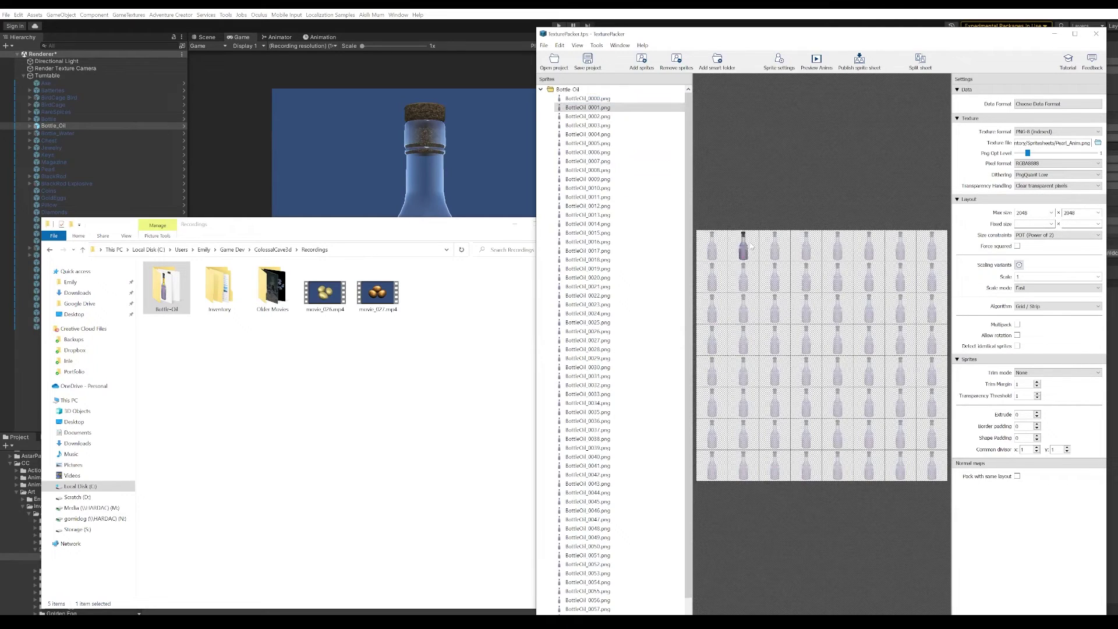
left_click(786, 252)
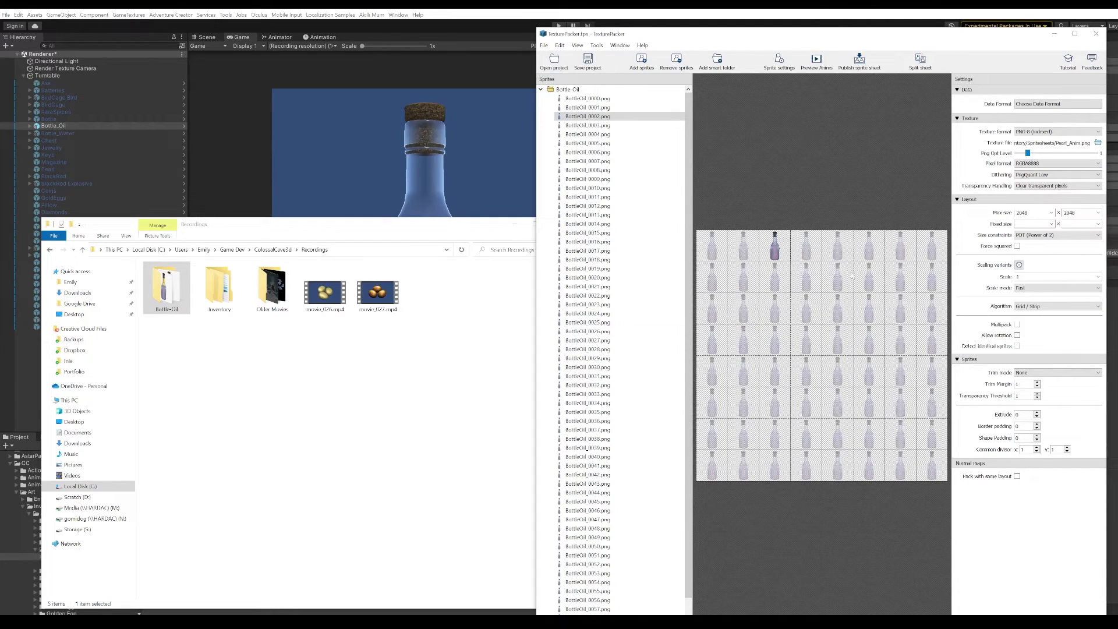
- Save the texture as Bottle_Oil_Anim.png, replacing the old file, and publish the sheet
left_click(1097, 143)
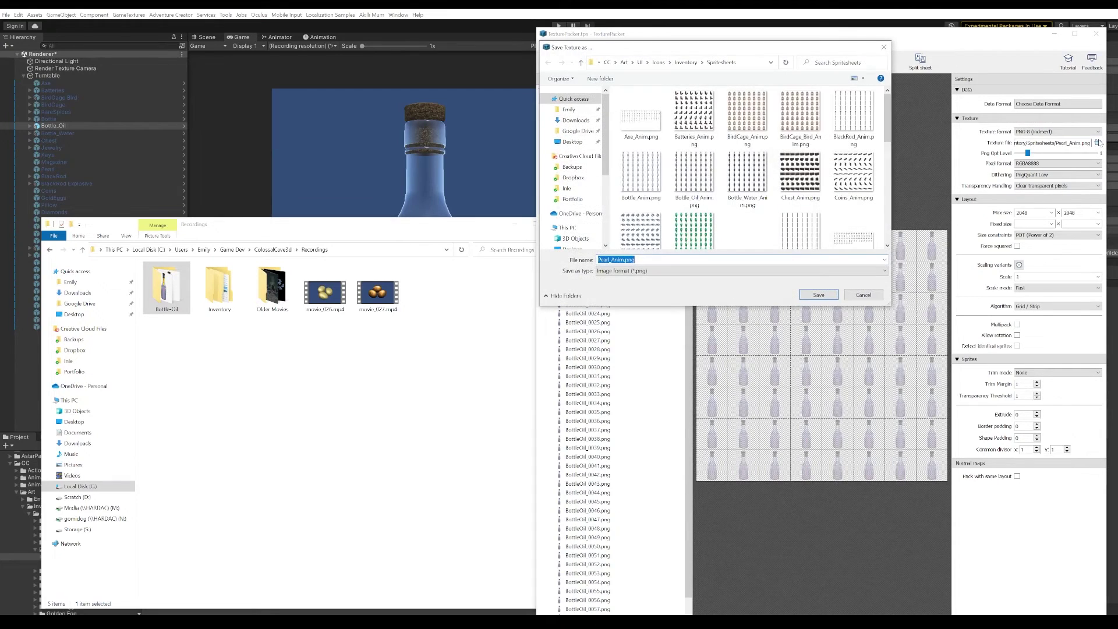
left_click(694, 175)
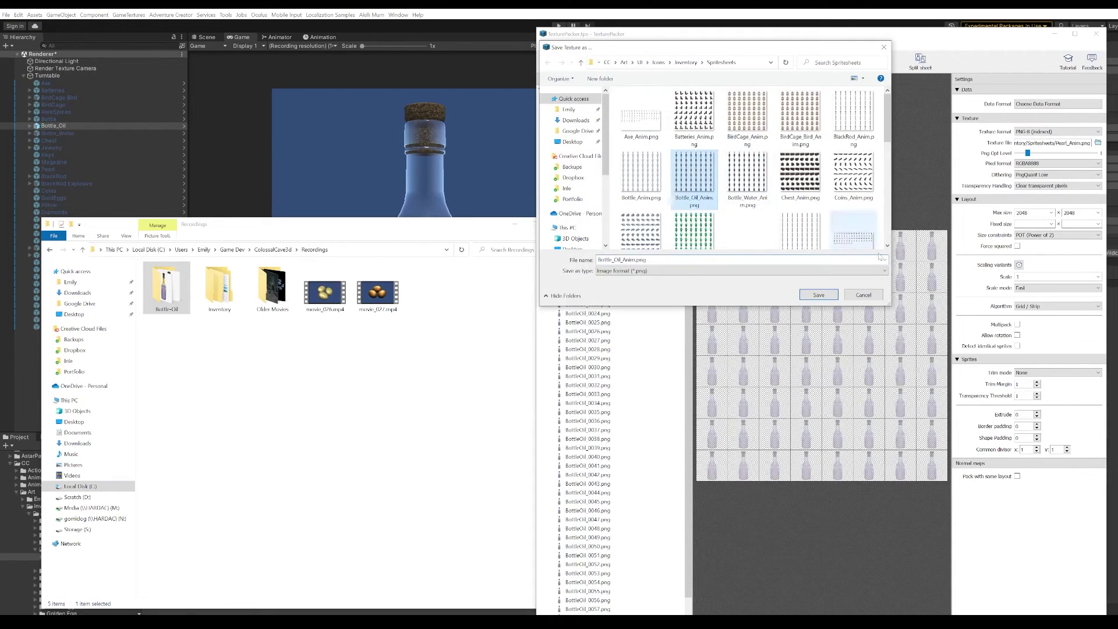
left_click(818, 294)
left_click(583, 318)
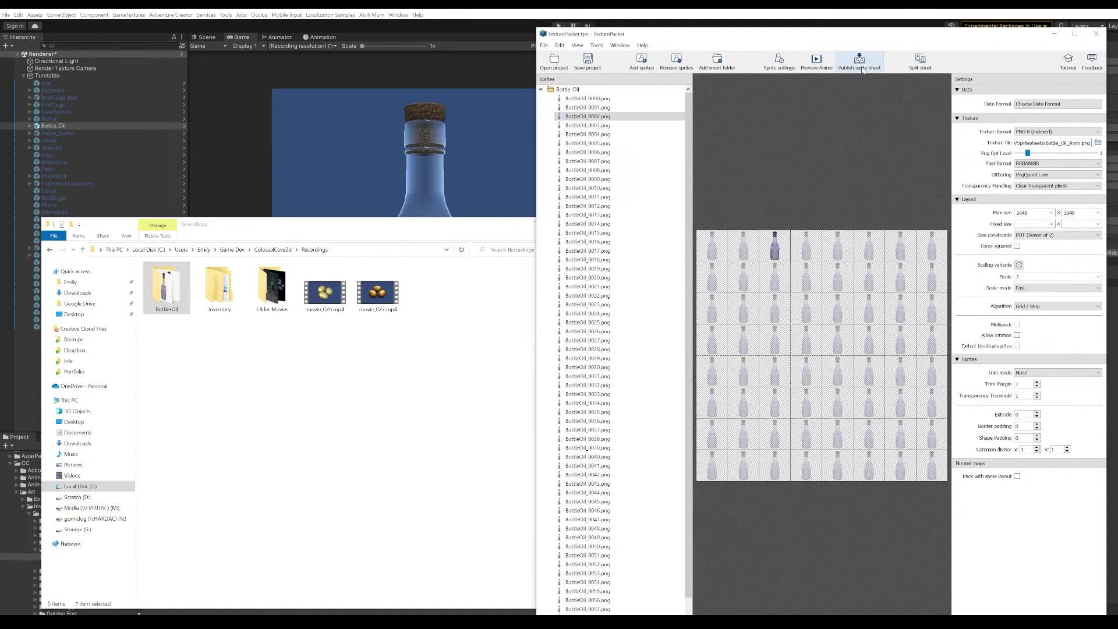
left_click(859, 63)
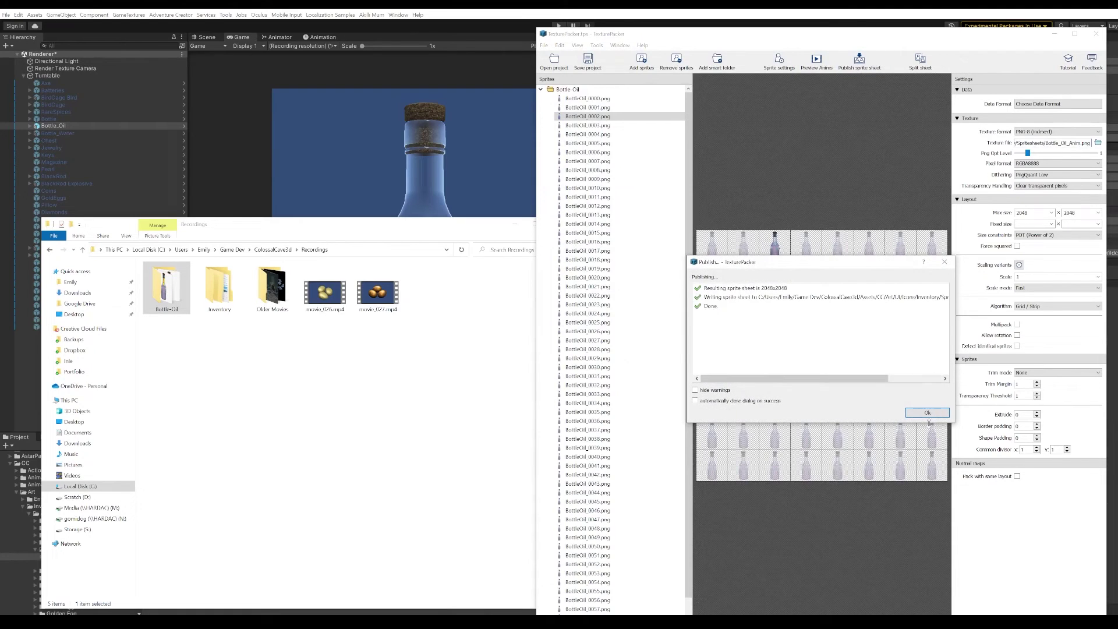
left_click(928, 413)
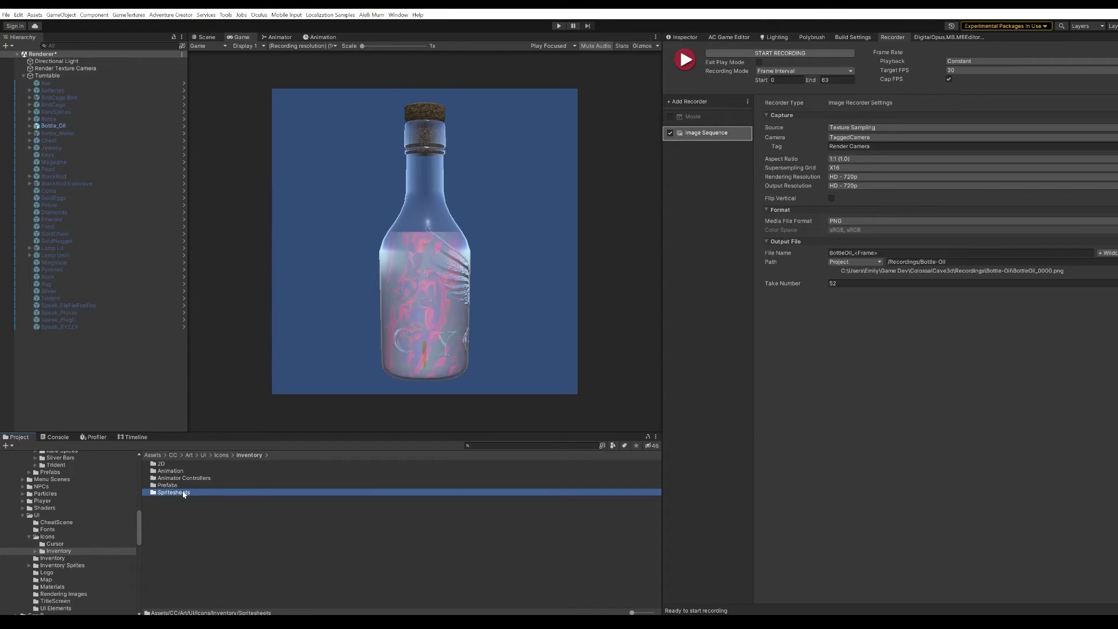
- Select Bottle_Oil_Anim in Spritesheets and show its Sprite (2D and UI), Multiple import settings
double_click(183, 493)
scroll(254, 533, "down", 5)
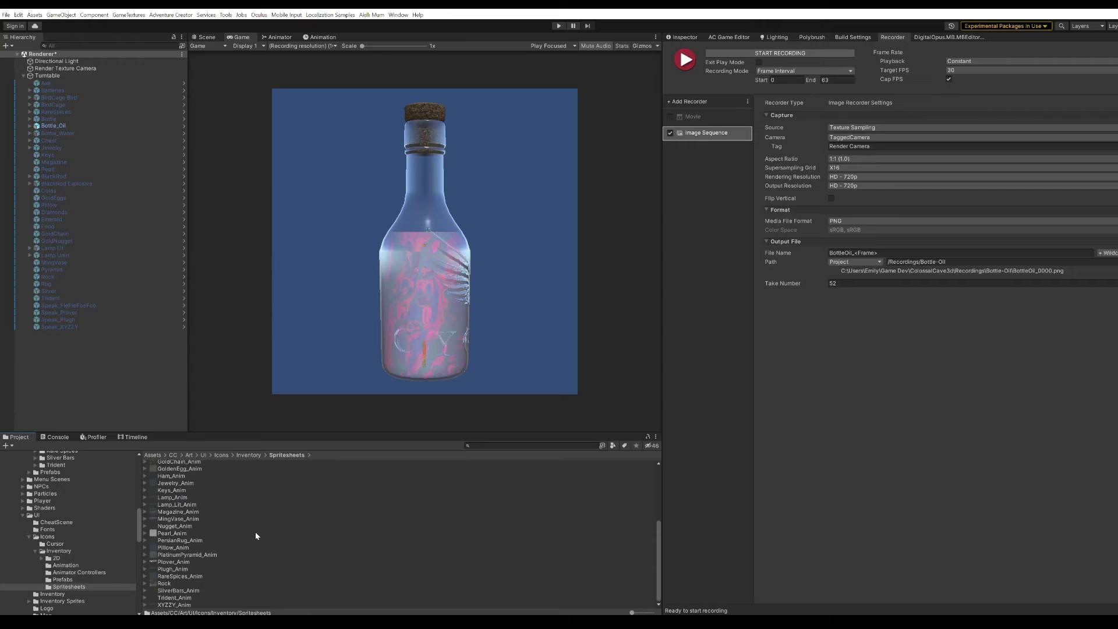
scroll(256, 535, "up", 5)
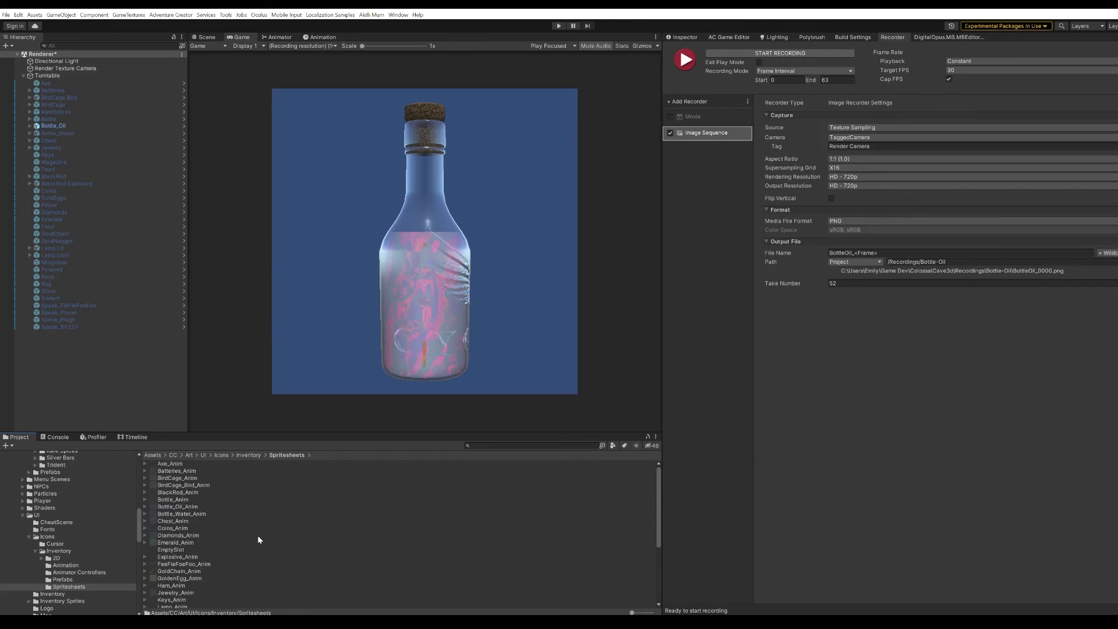
scroll(257, 539, "down", 4)
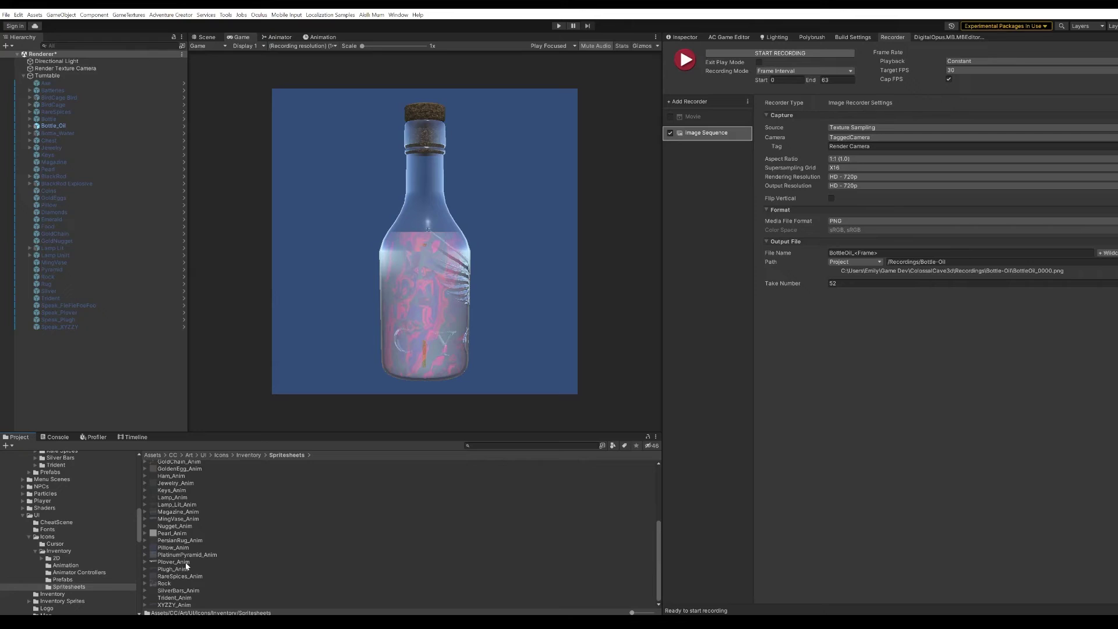
scroll(188, 563, "up", 2)
scroll(187, 562, "up", 2)
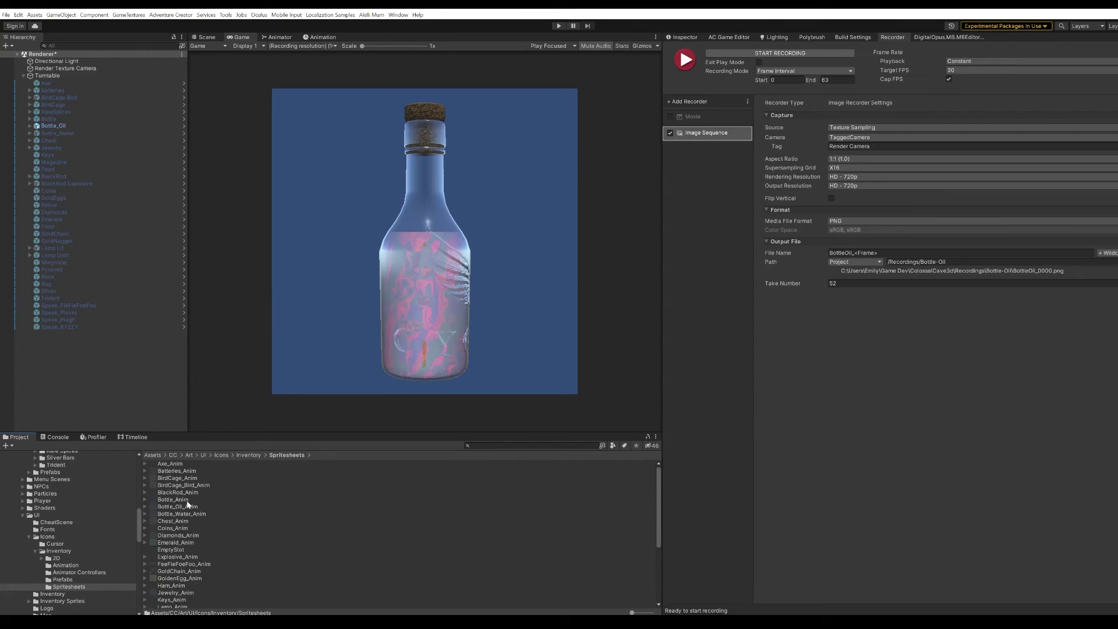
left_click(190, 507)
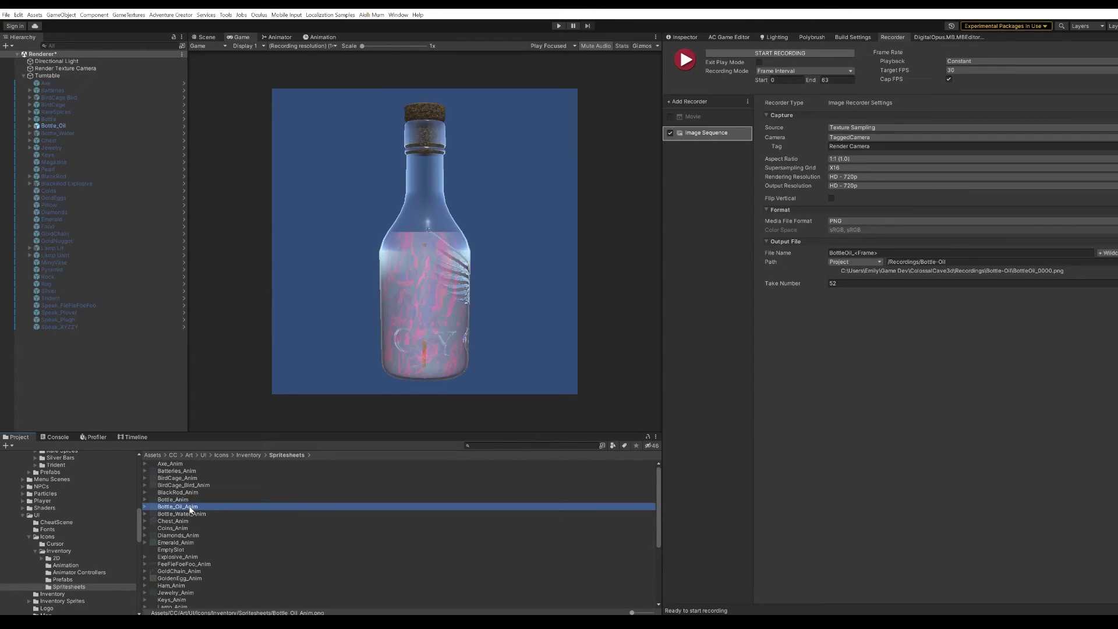
left_click(690, 36)
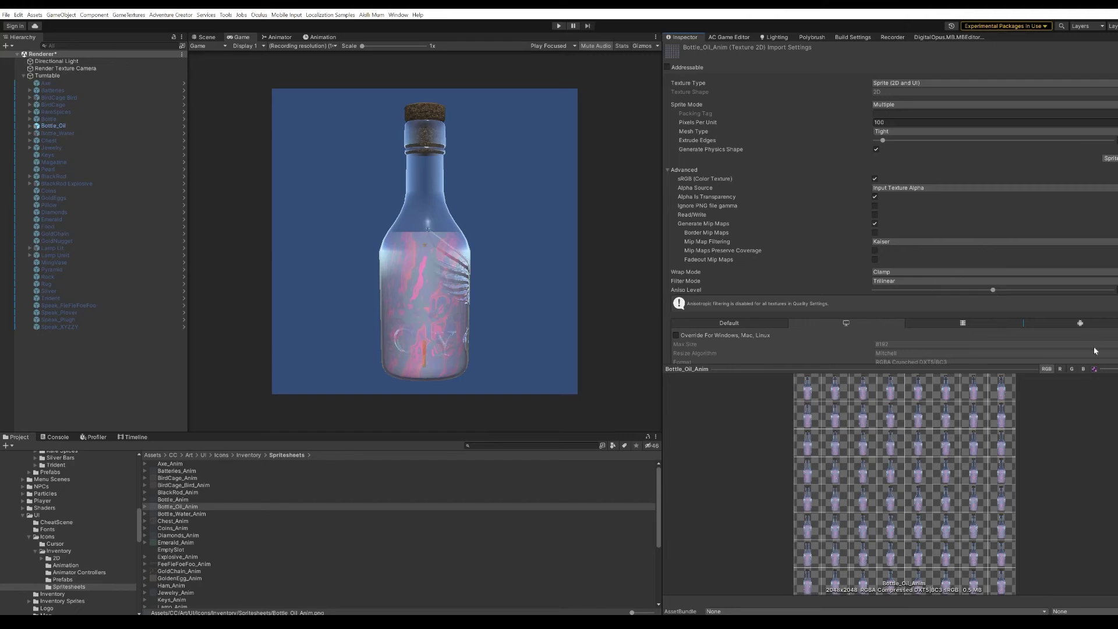
- Open Bottle_Oil_Anim in the Sprite Editor and choose Grid By Cell Count with 8 columns and 8 rows
left_click(1110, 157)
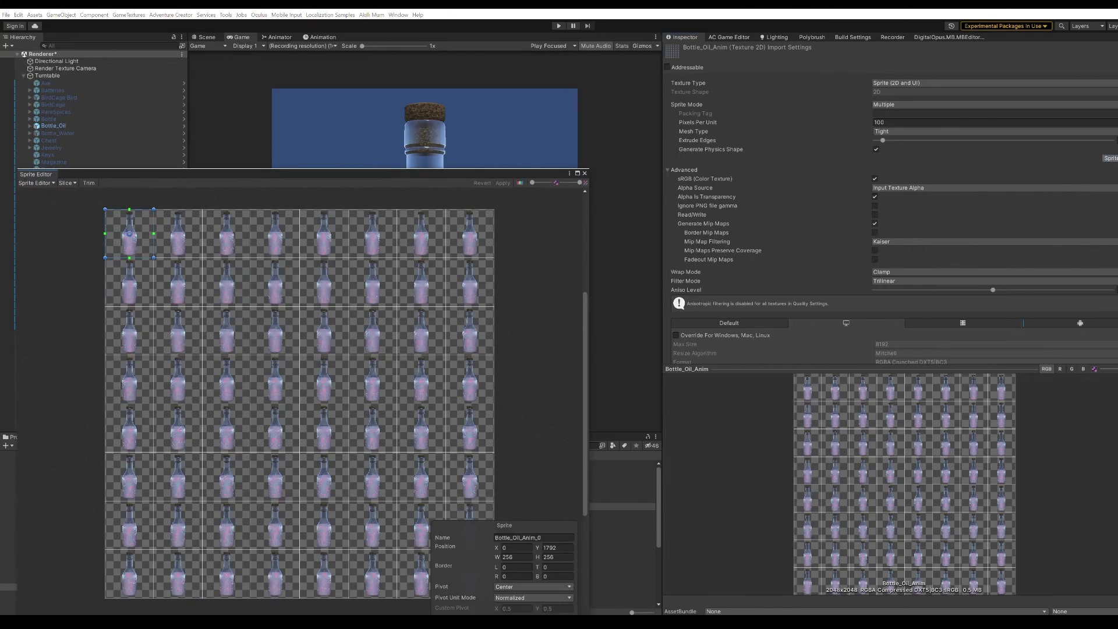
left_click_drag(437, 178, 665, 93)
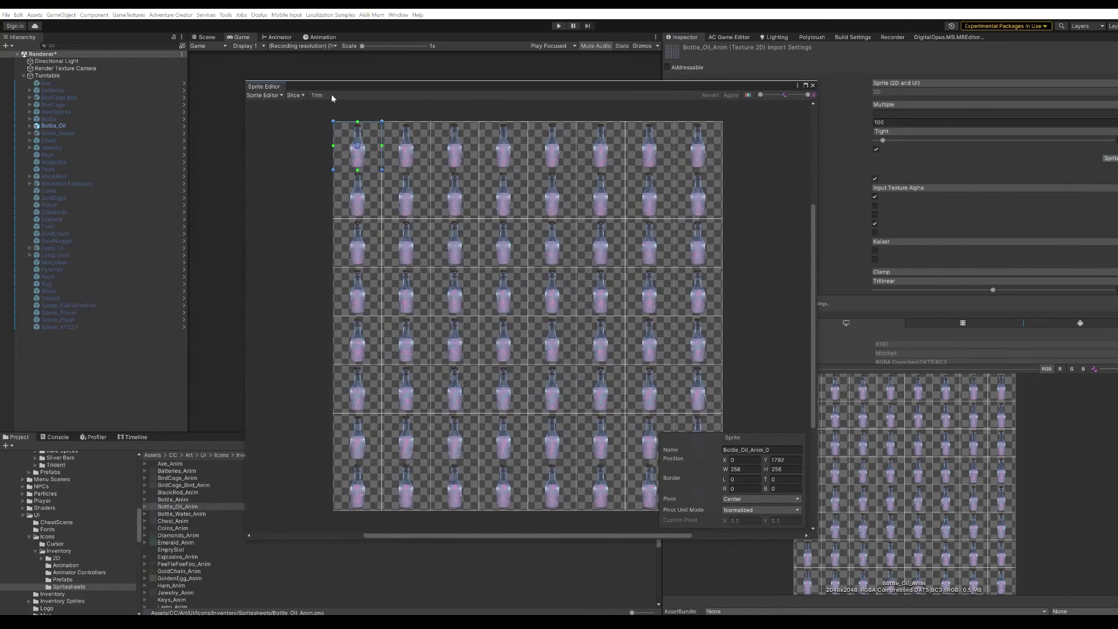
left_click(299, 96)
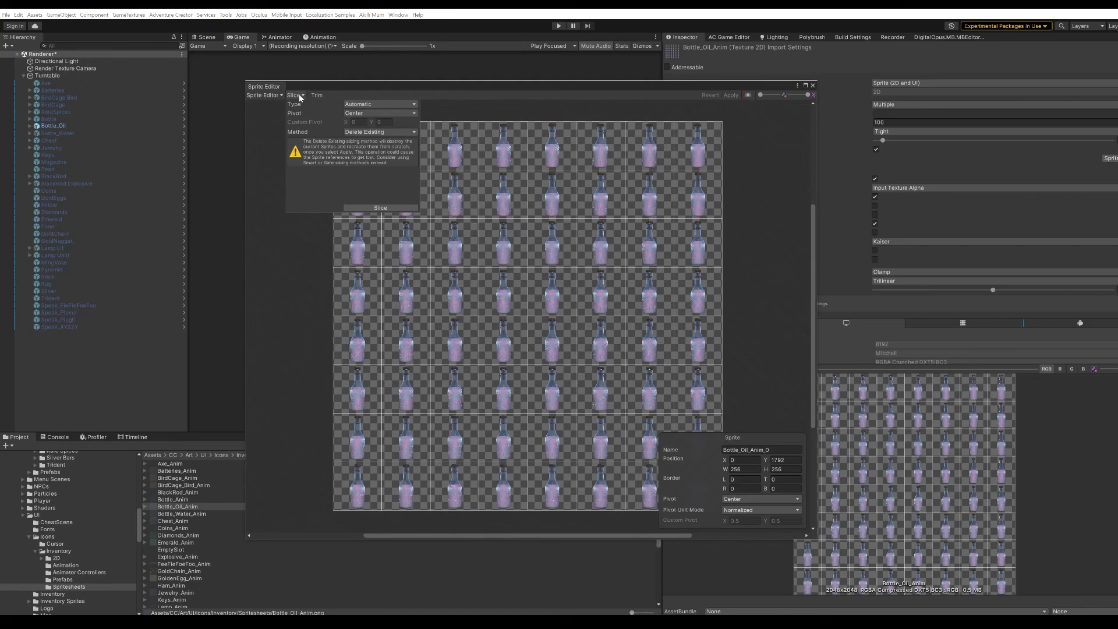
left_click(373, 104)
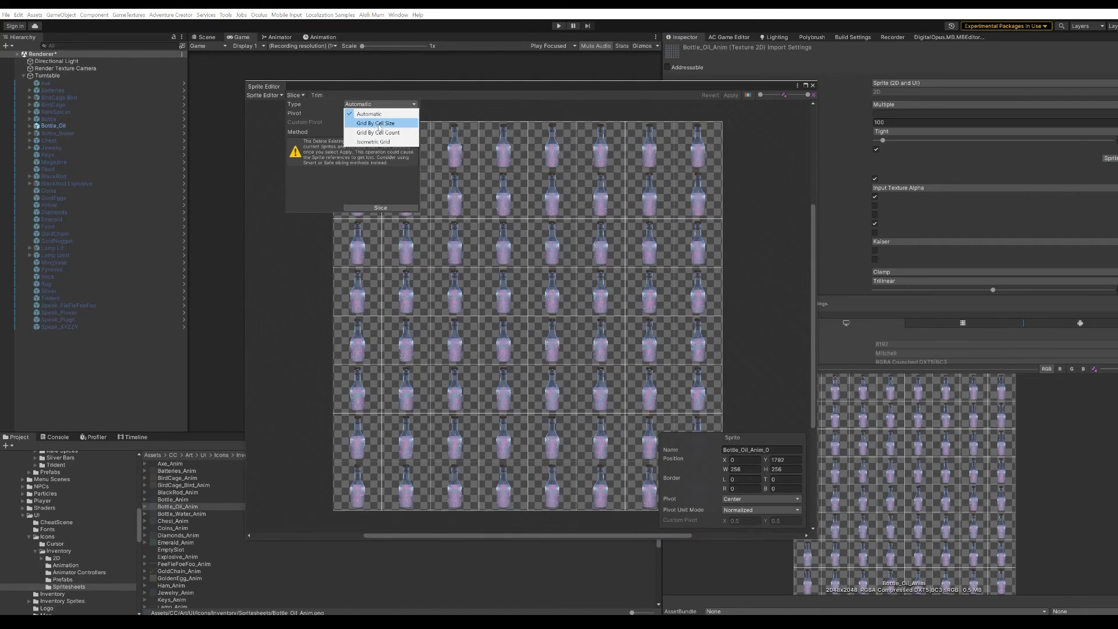
left_click(378, 132)
left_click(362, 113)
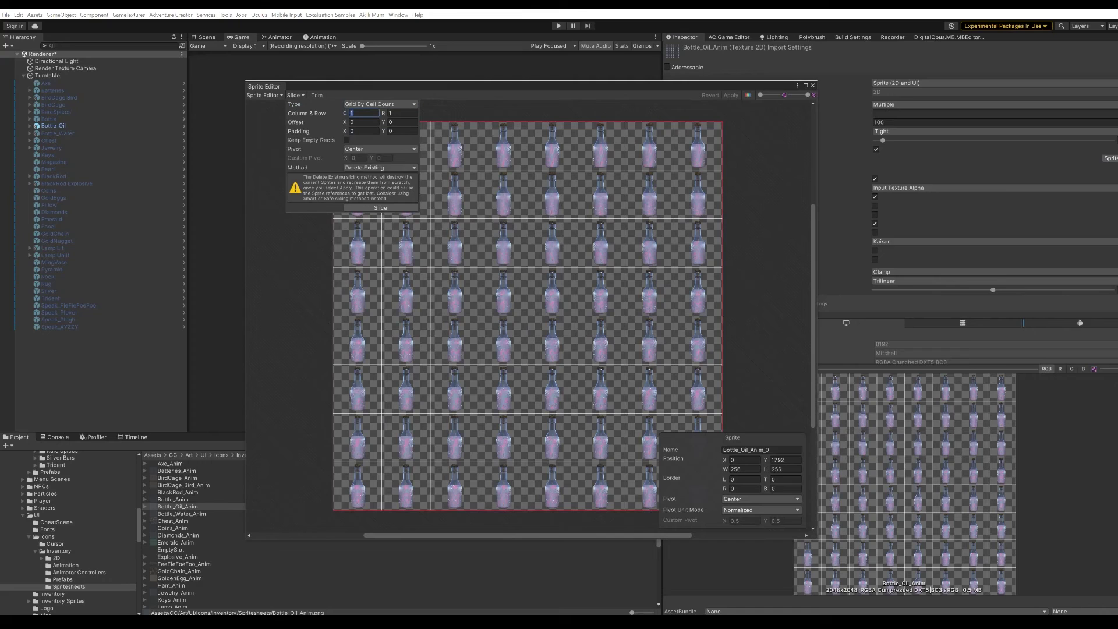
type("8")
key("Tab")
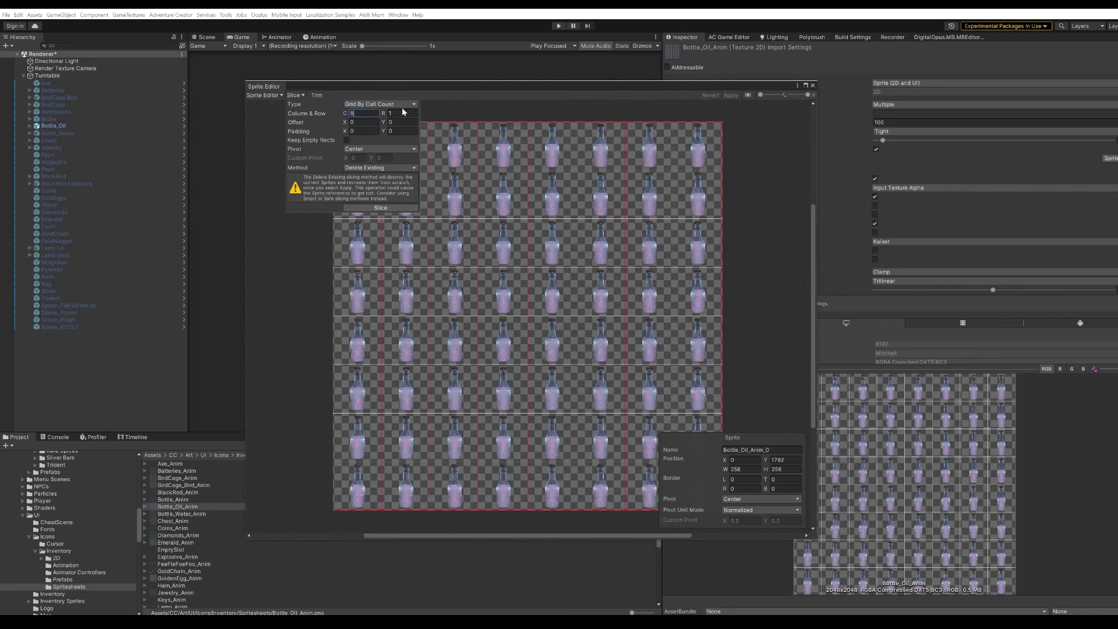
type("8")
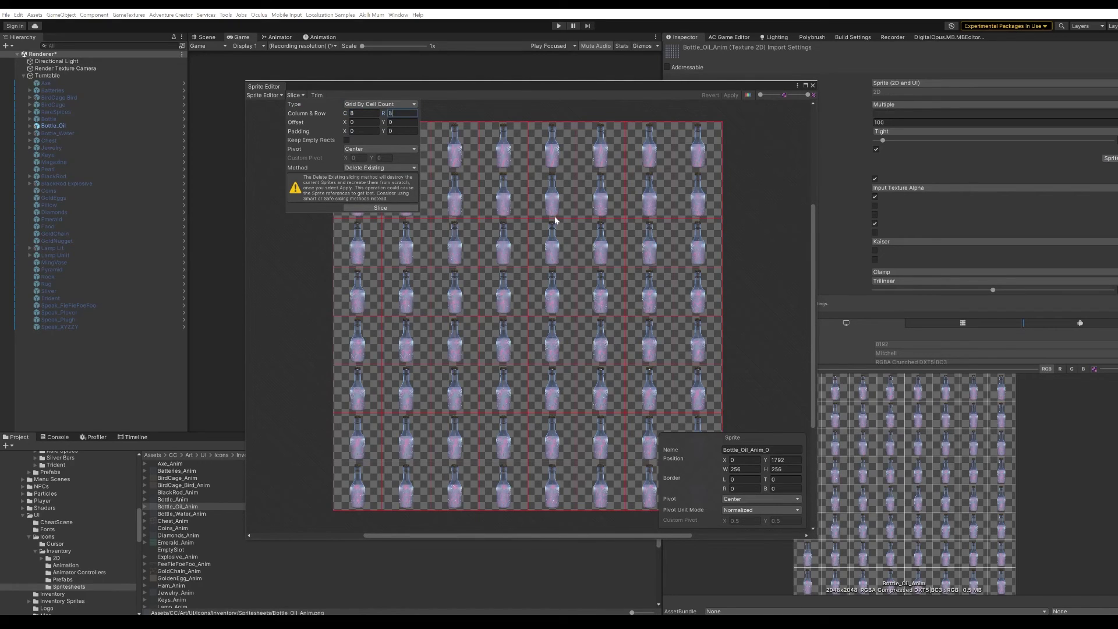
- Slice the sheet into the 8×8 grid, apply it and close the Sprite Editor
left_click(406, 207)
left_click(735, 115)
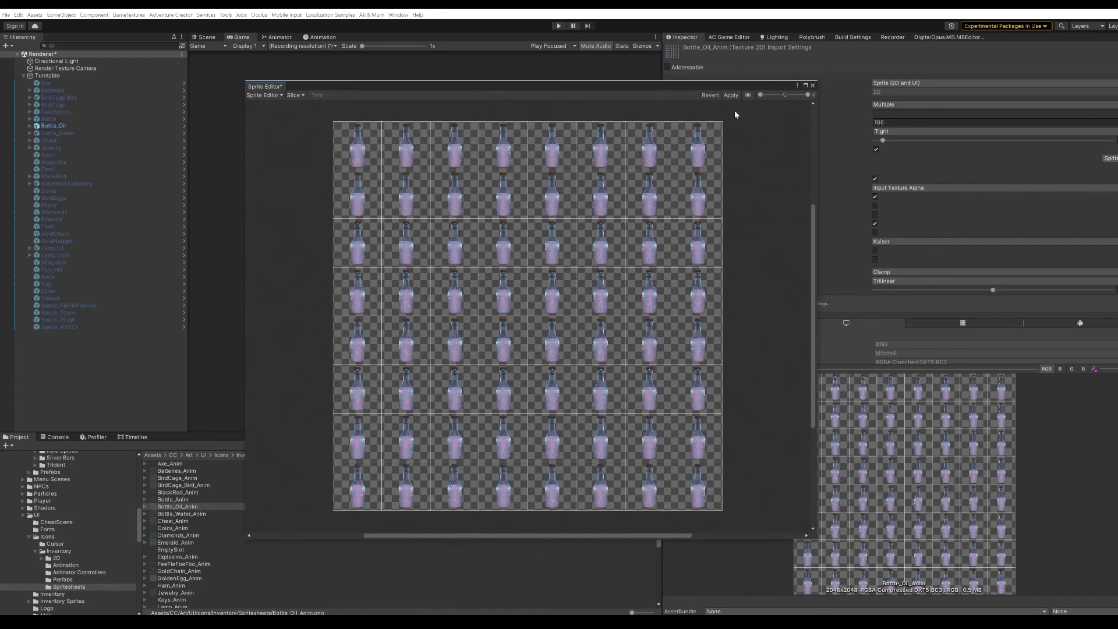
left_click(732, 96)
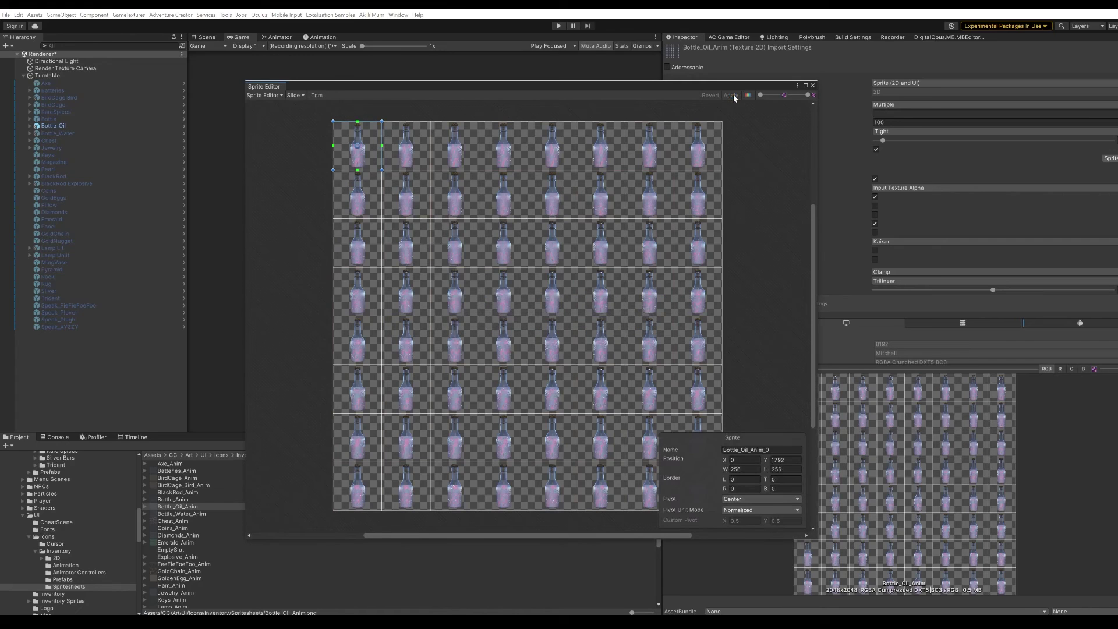
left_click(813, 86)
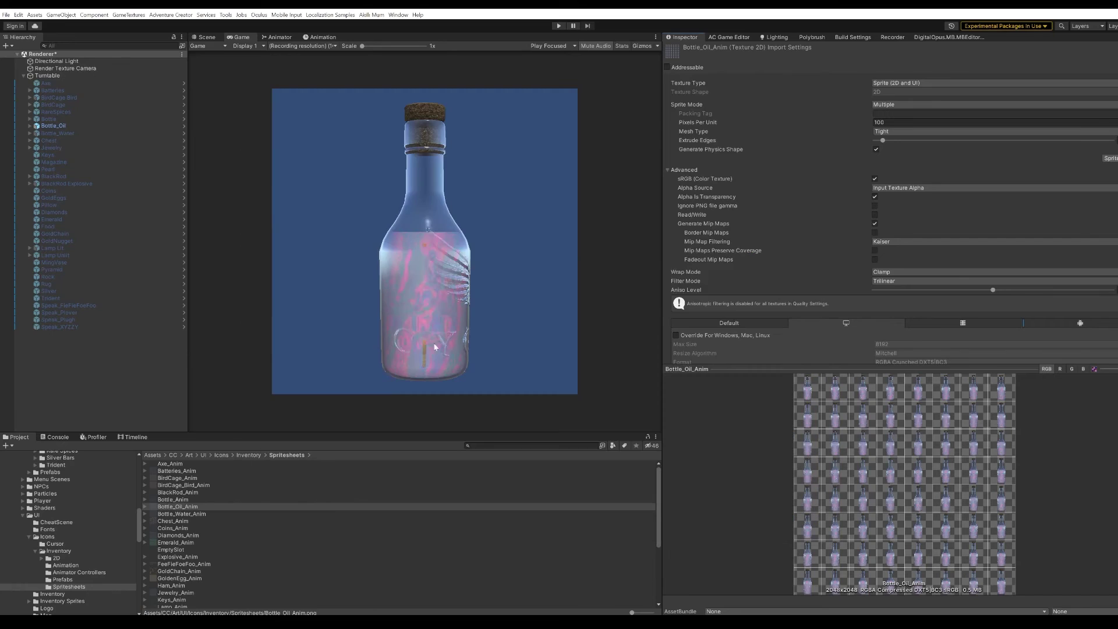
- Expand Bottle_Oil_Anim in the Project window to review its sliced sprites
left_click(145, 506)
scroll(348, 560, "down", 5)
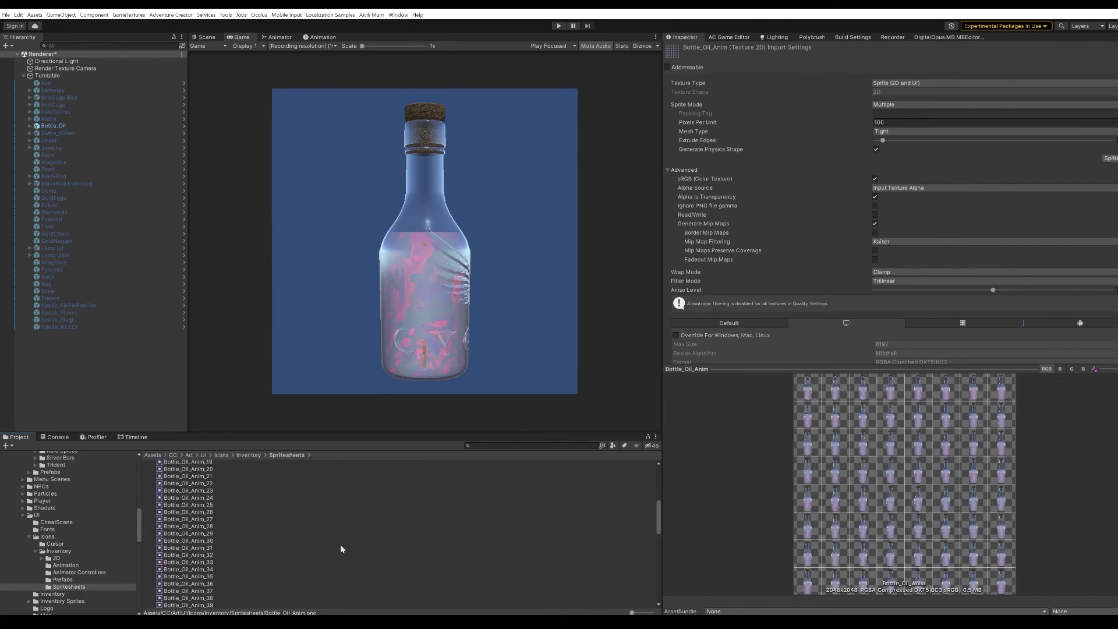
scroll(341, 549, "down", 6)
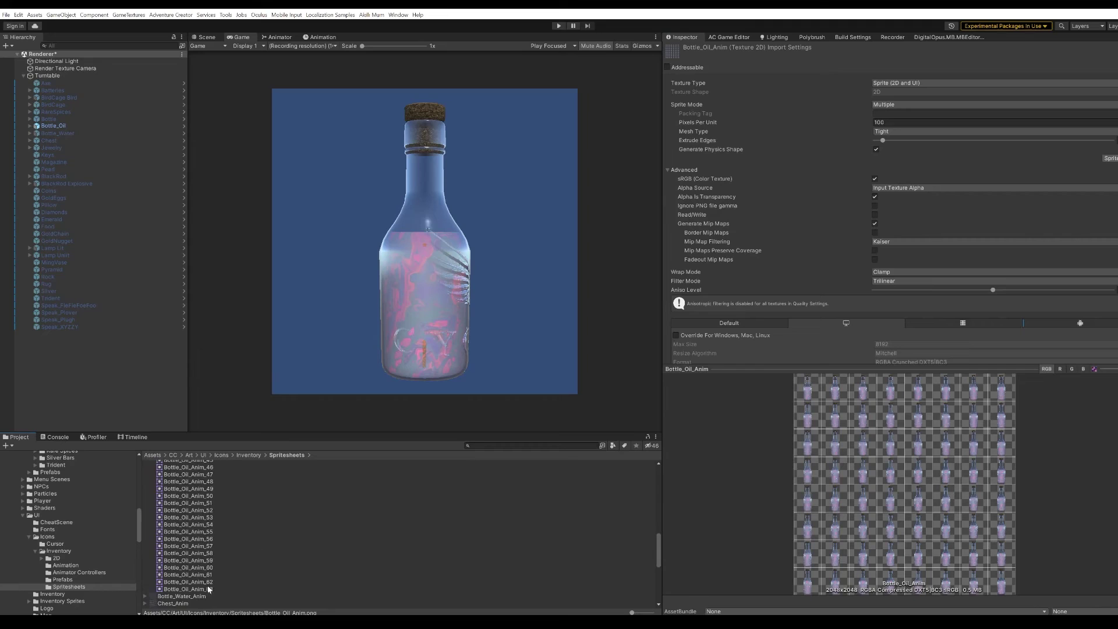
scroll(258, 556, "up", 11)
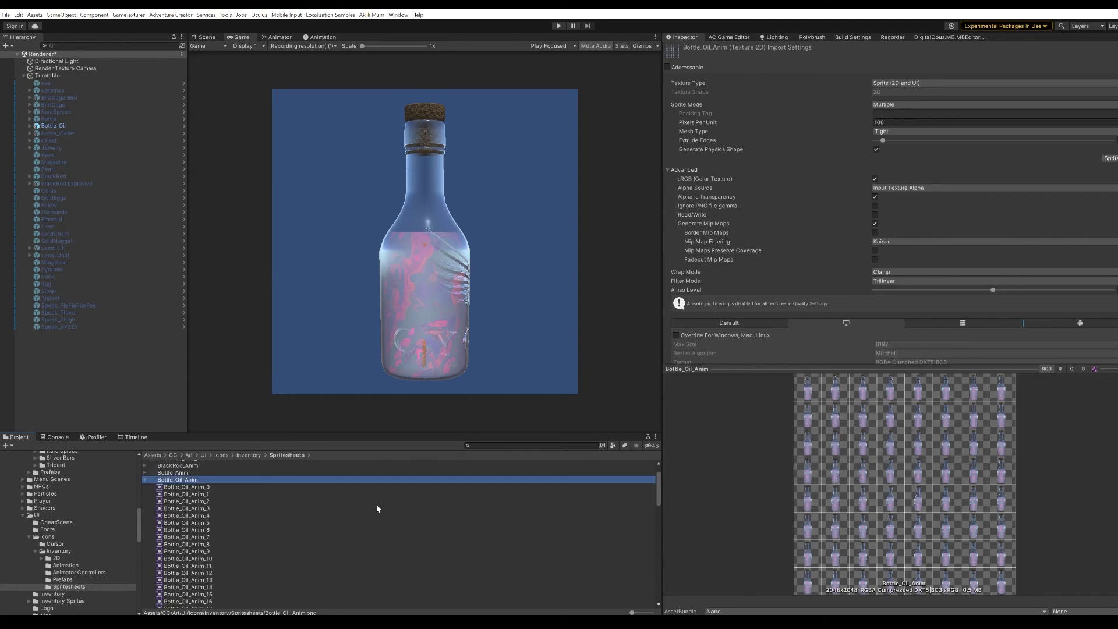
- Open the Animation folder and select the Bottle_Oil_Anim_Rotation clip
left_click(67, 566)
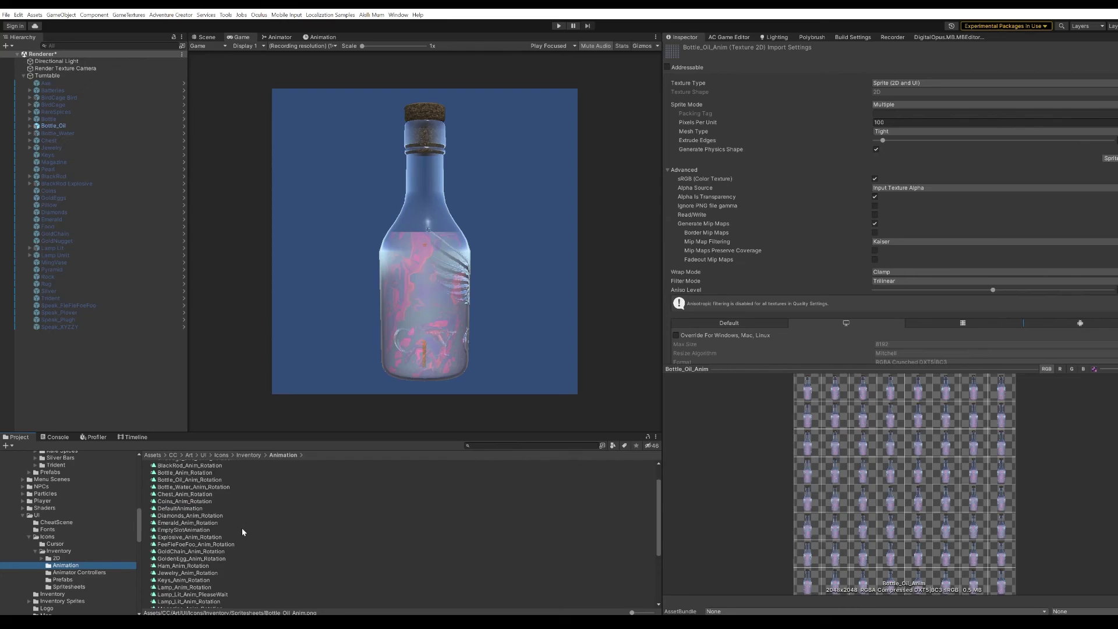
scroll(242, 528, "down", 3)
scroll(242, 527, "up", 5)
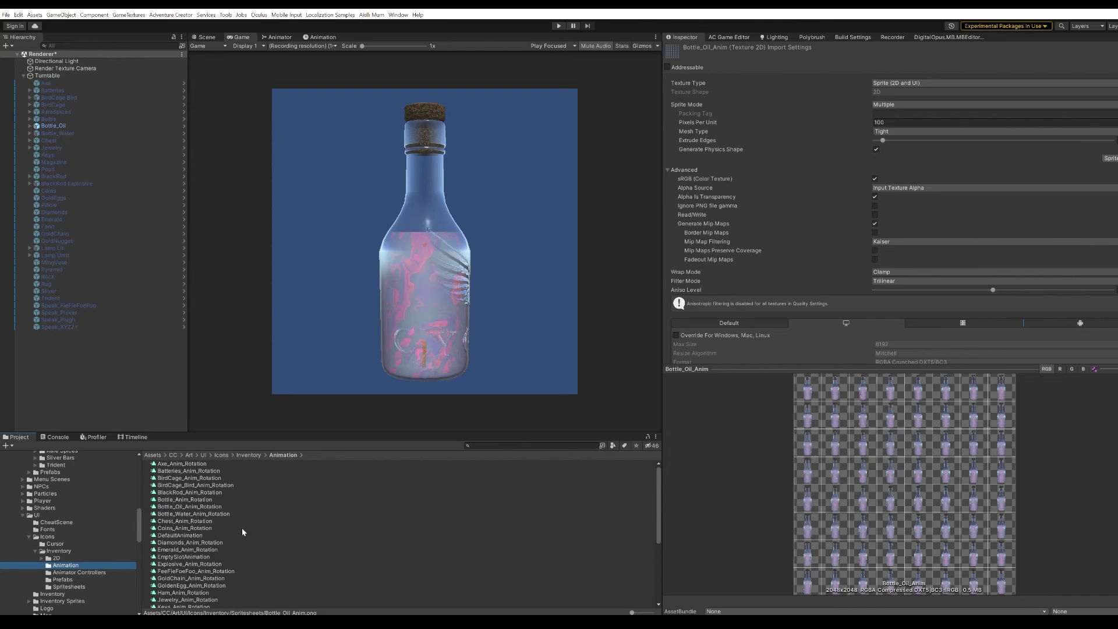
left_click(175, 507)
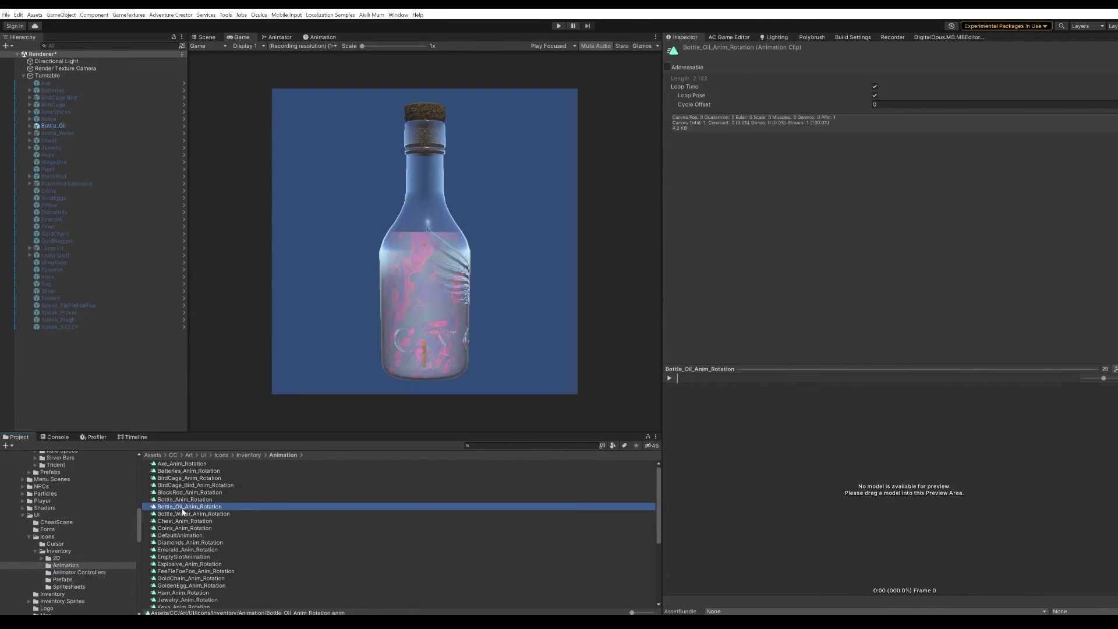
- Open Bottle_Oil_Anim_Rotation, expand its Image.Sprite track, scrub the playhead, and show the Spritesheets sprites
double_click(183, 507)
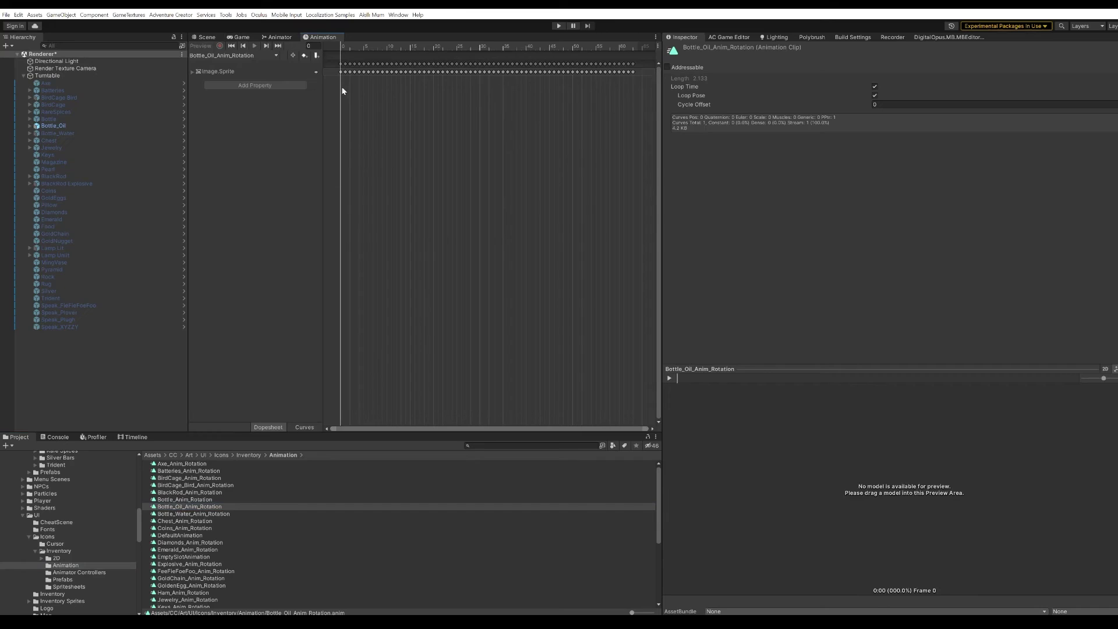
left_click(191, 73)
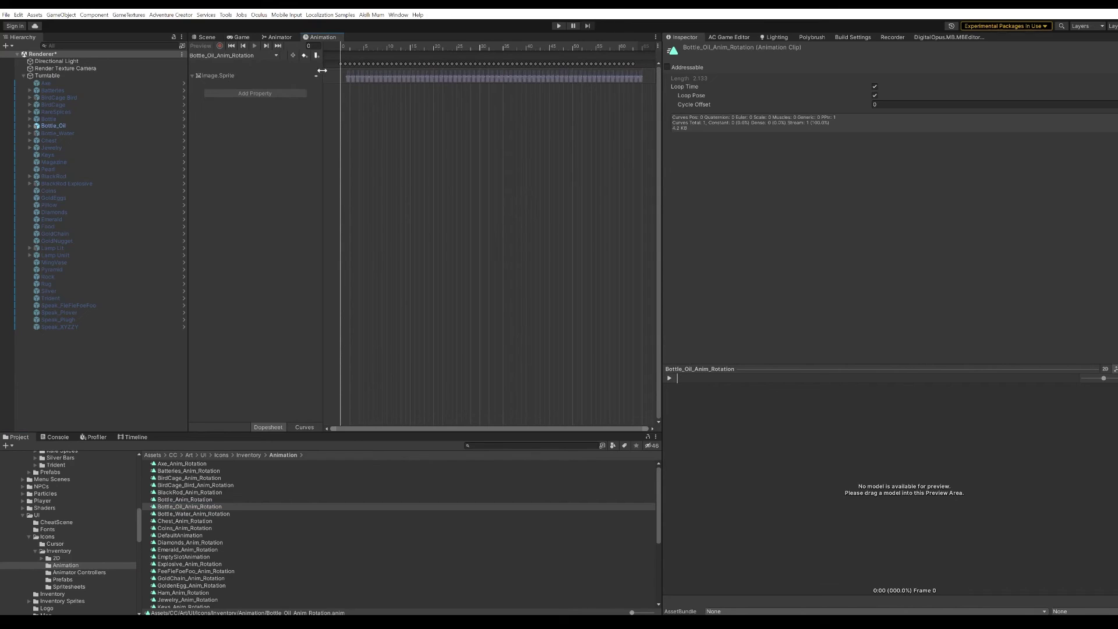
left_click_drag(347, 47, 314, 47)
left_click(73, 586)
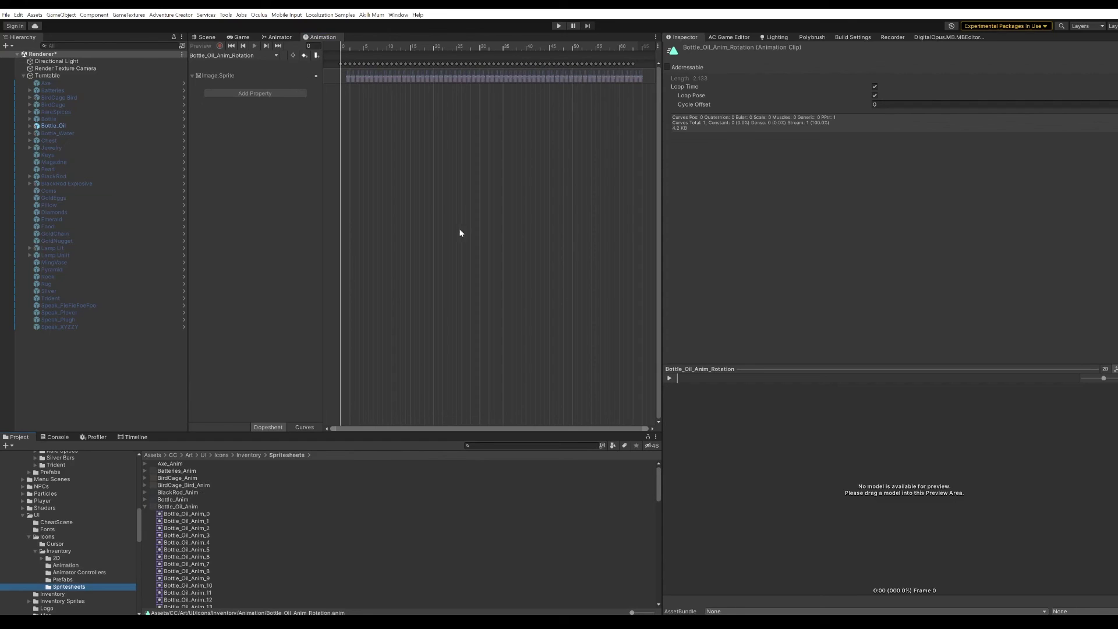
scroll(207, 468, "down", 5)
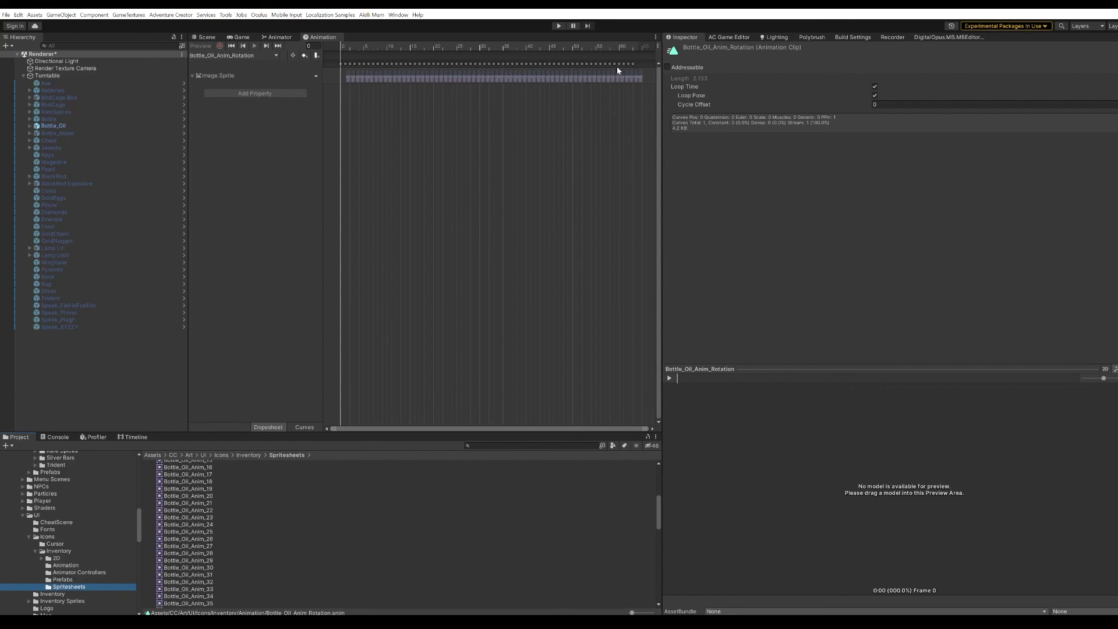
- Confirm the 30 sample rate, move the playhead to frame 56, and play the clip preview
left_click(656, 45)
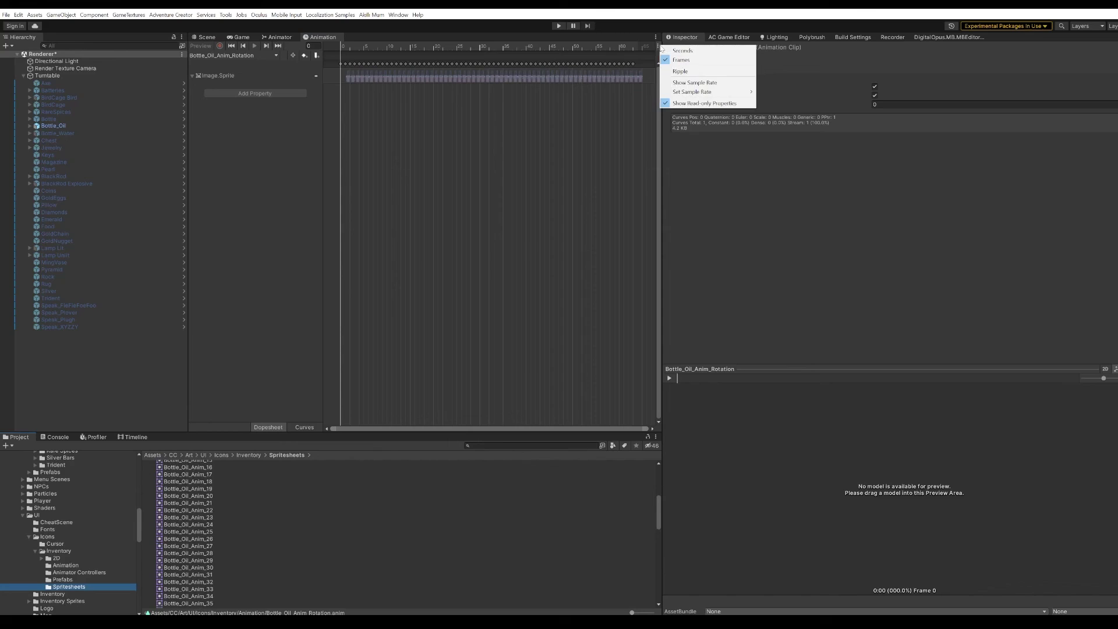
mouse_move(720, 94)
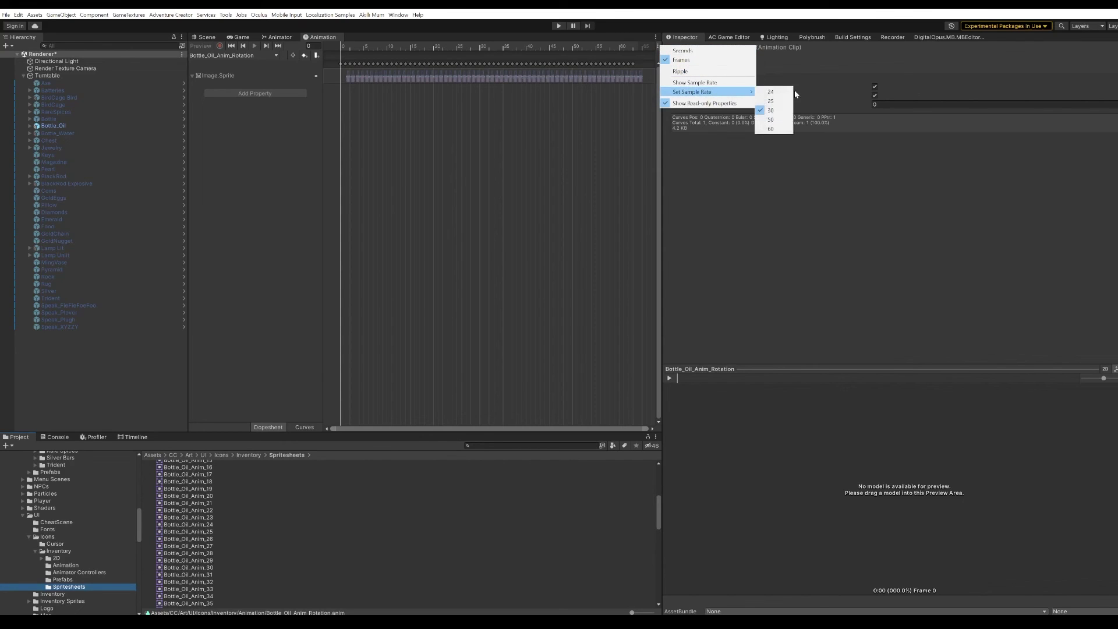
left_click(459, 218)
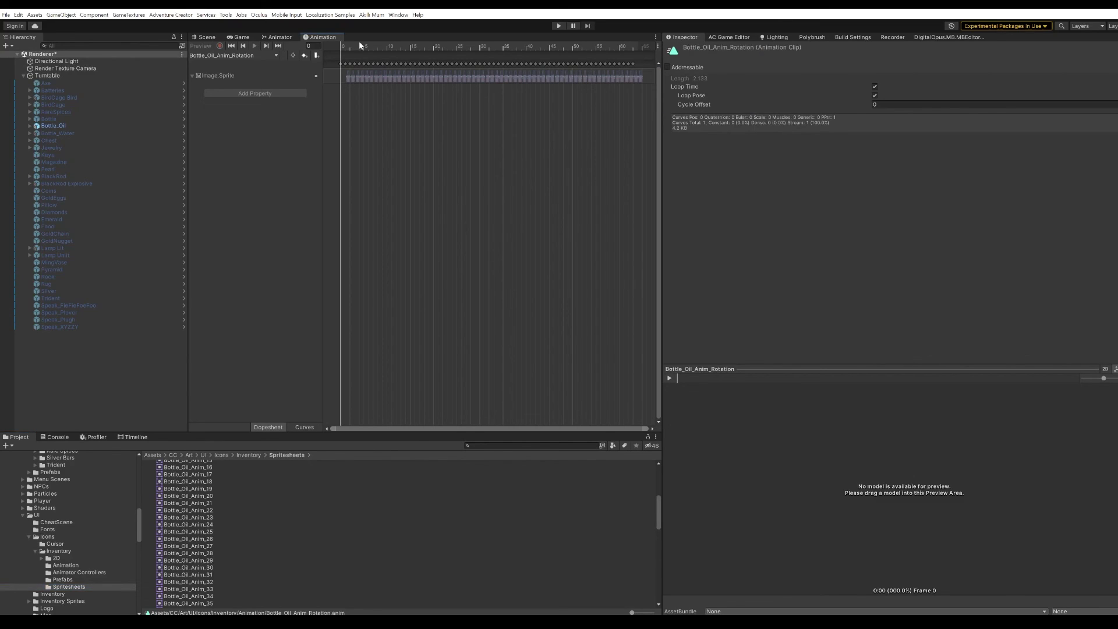
left_click_drag(373, 43, 600, 52)
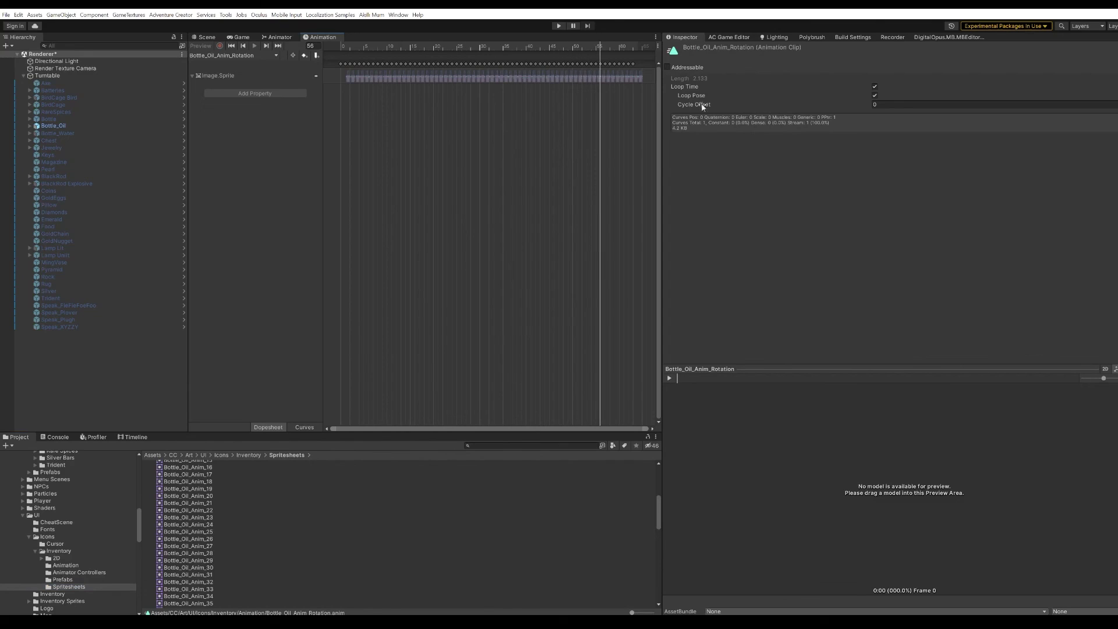
left_click(672, 379)
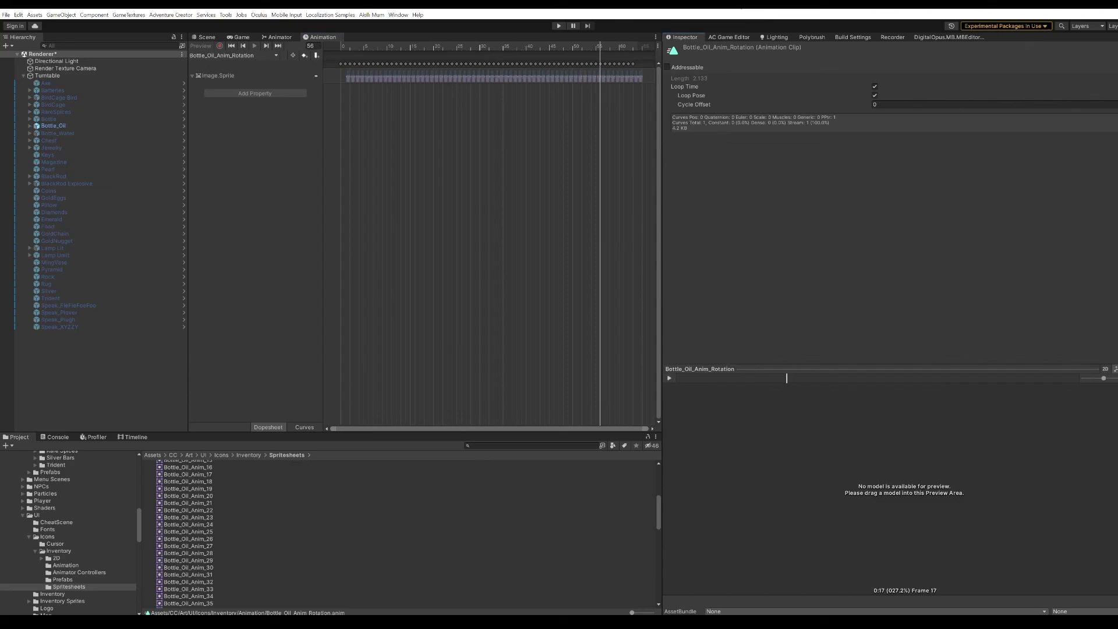